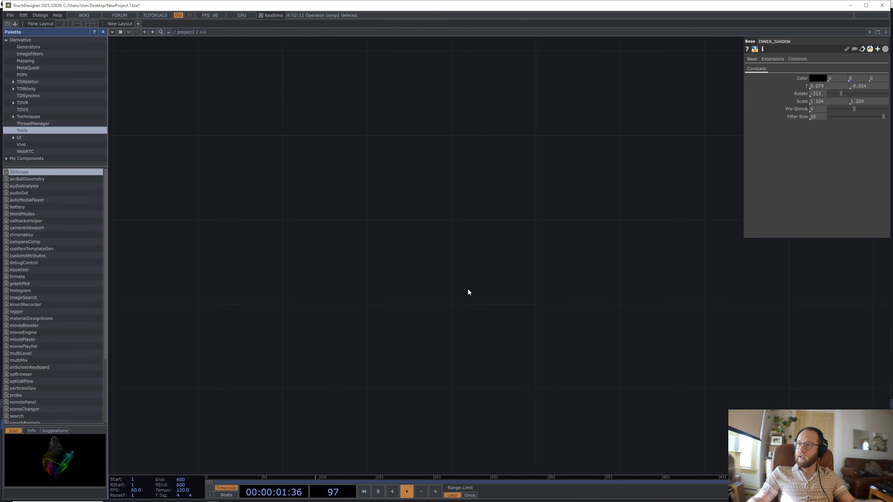
Add a Base COMP to the empty project network.
key(Tab)
click(420, 173)
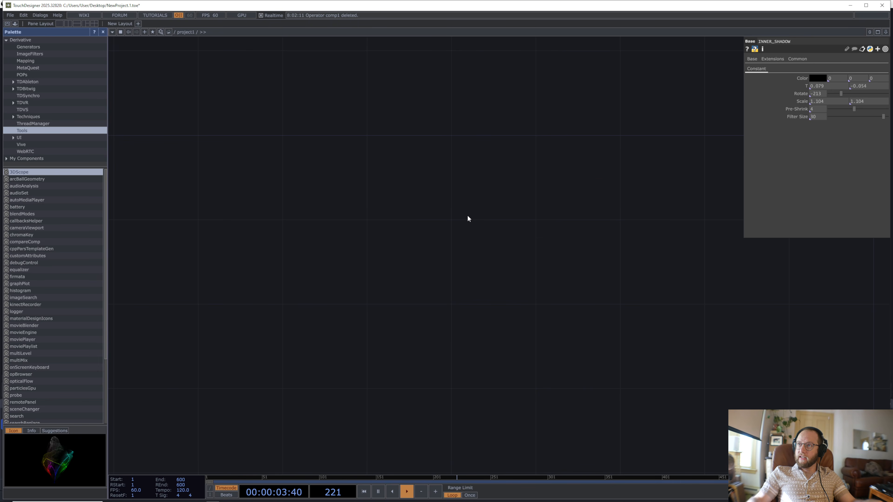
key(Tab)
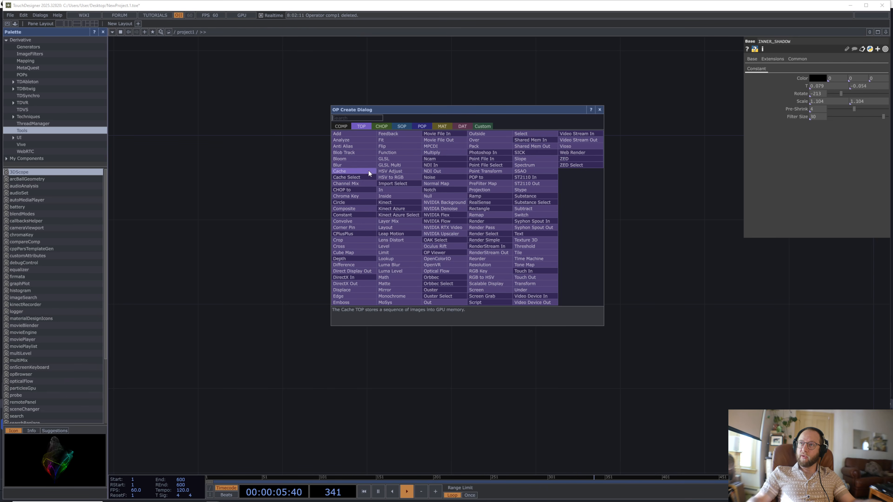
click(671, 236)
key(Tab)
key(Tab)
key(Tab)
key(Tab)
key(Tab)
key(Tab)
key(Tab)
key(Tab)
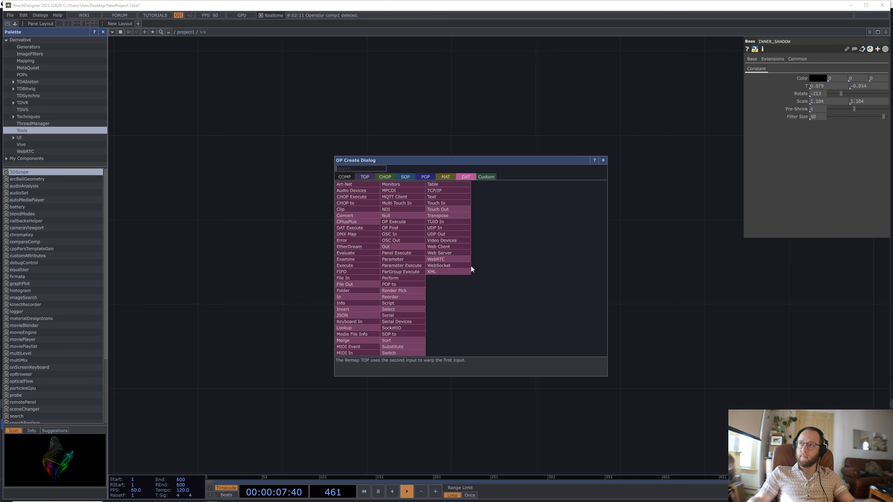
text(base)
key(Return)
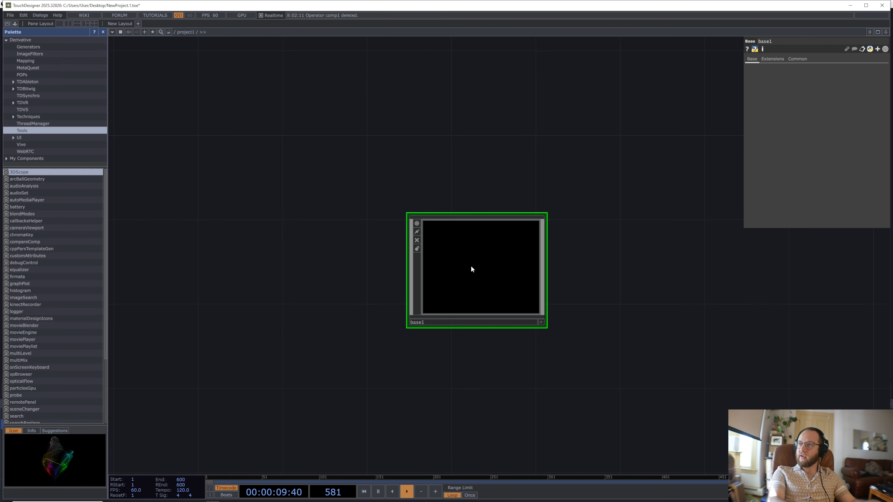
click(471, 266)
Rename the Base component INNERSHADOW and enter its network.
click(453, 322)
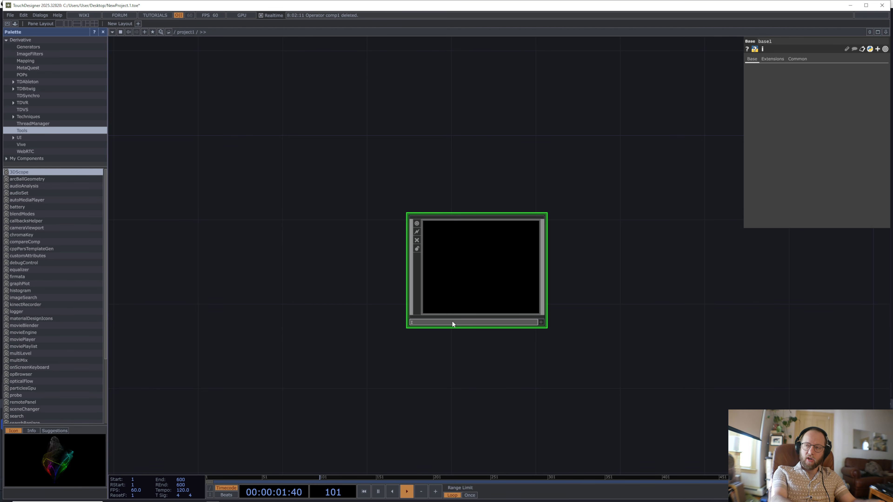
text(INNERSHADOW)
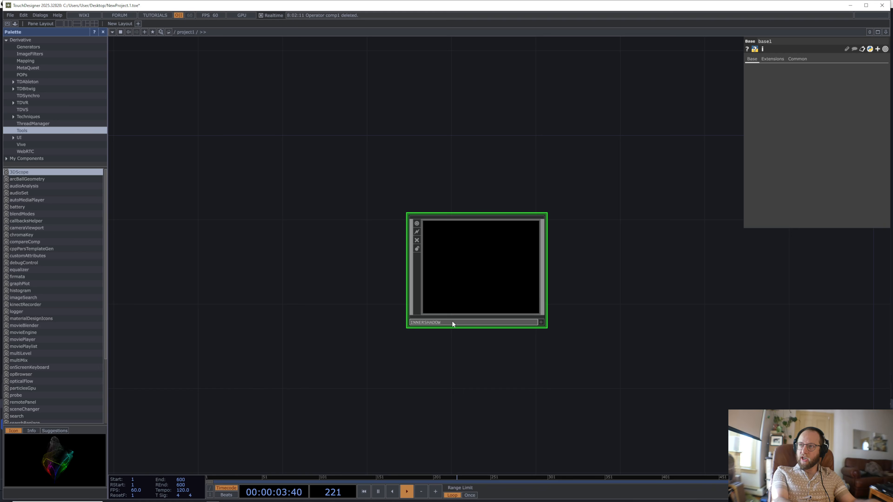
key(Return)
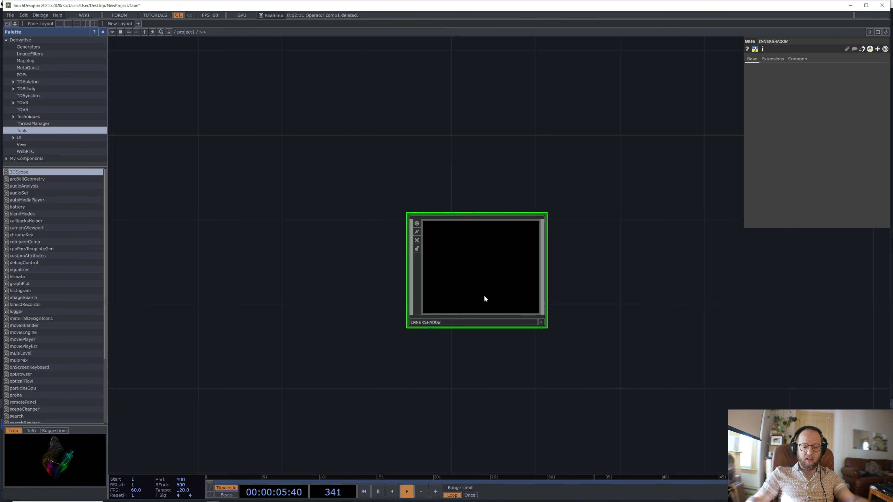
key(i)
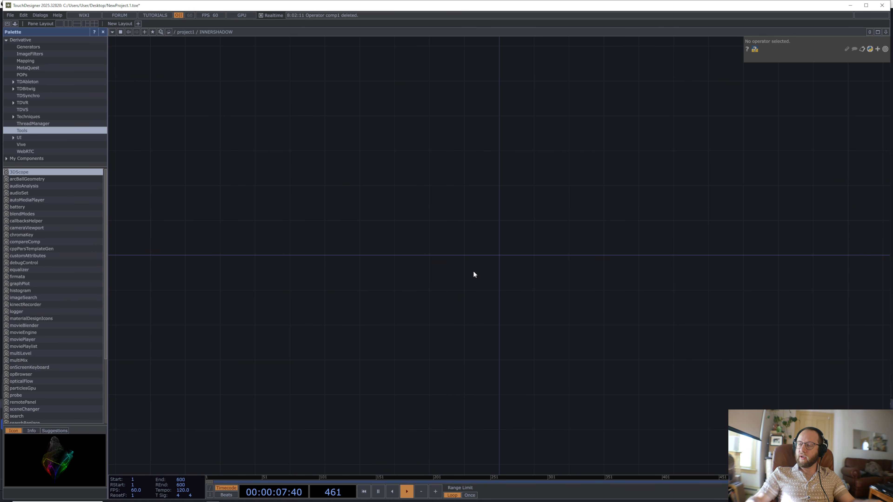
Place a Circle TOP in the INNERSHADOW network.
key(Tab)
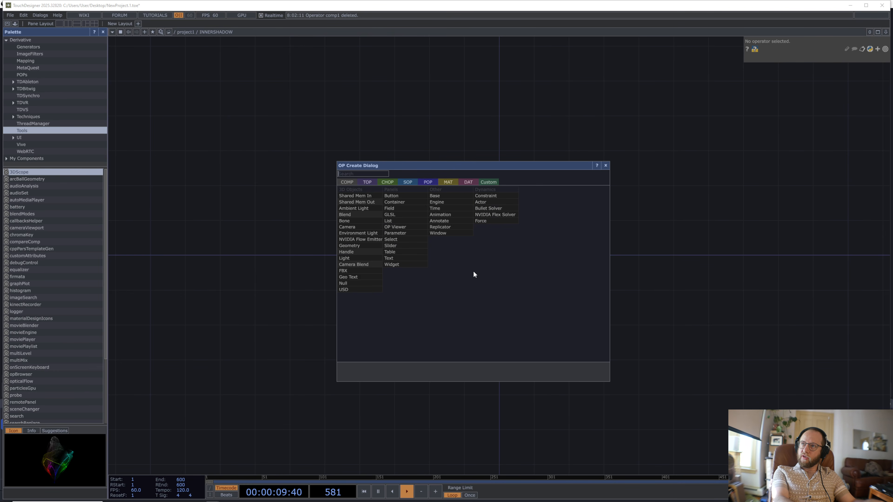
text(circ)
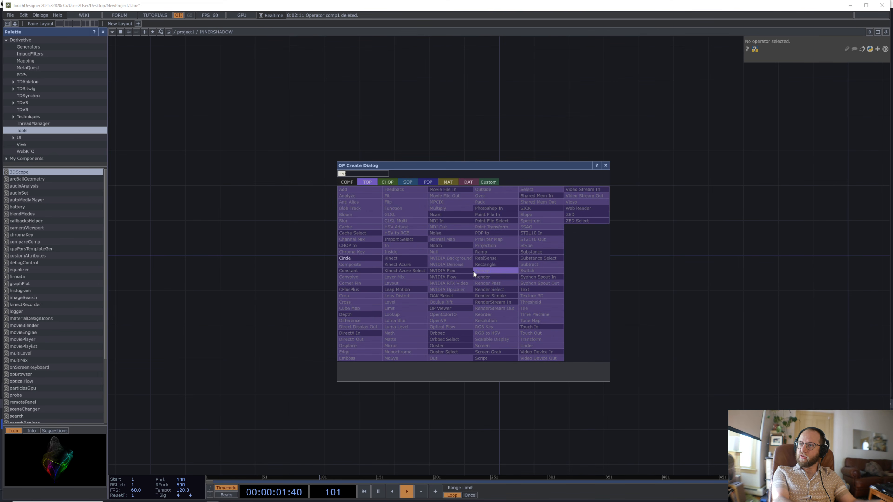
key(Return)
click(473, 271)
scroll(457, 285, up, 2)
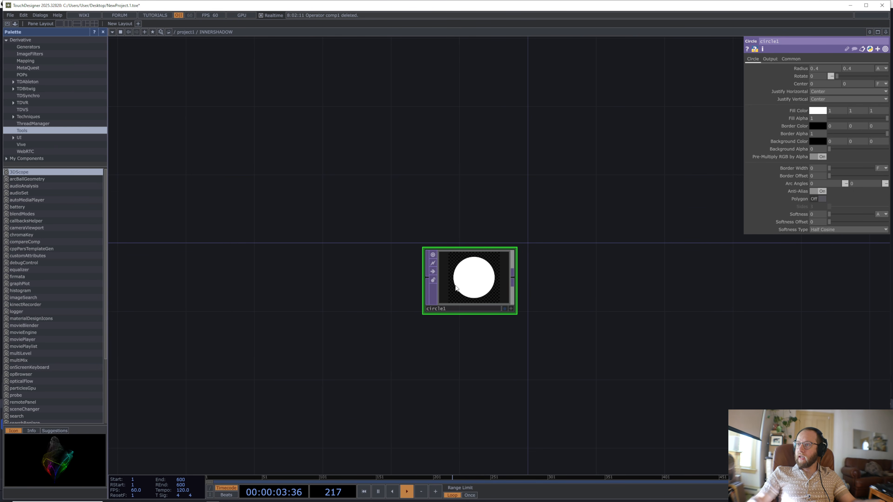
Set the Circle TOP's resolution to 1000 by 1000.
click(798, 60)
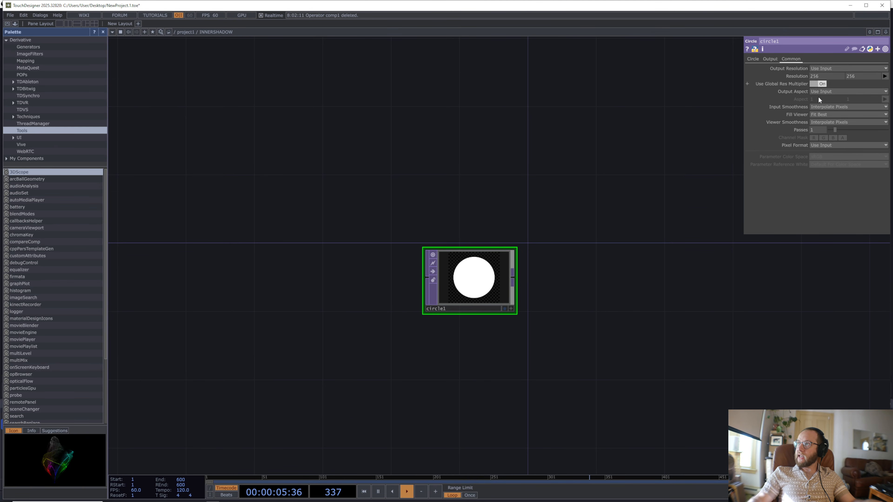
click(825, 75)
text(1000)
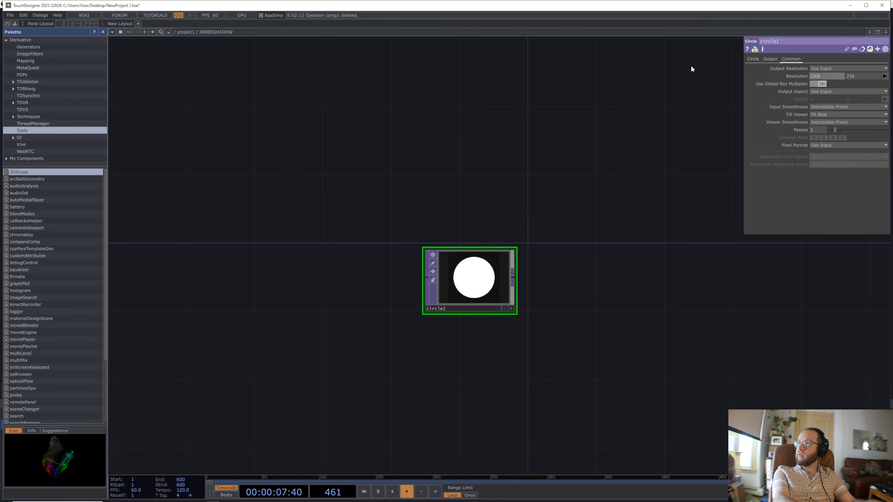
key(Tab)
text(1)
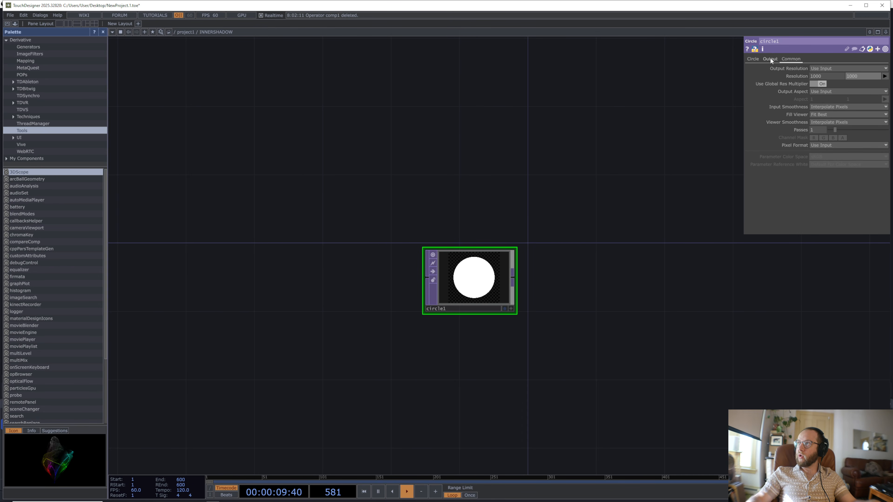
Change the circle's fill color to light blue, about 0.498, 0.592, 1.
click(752, 60)
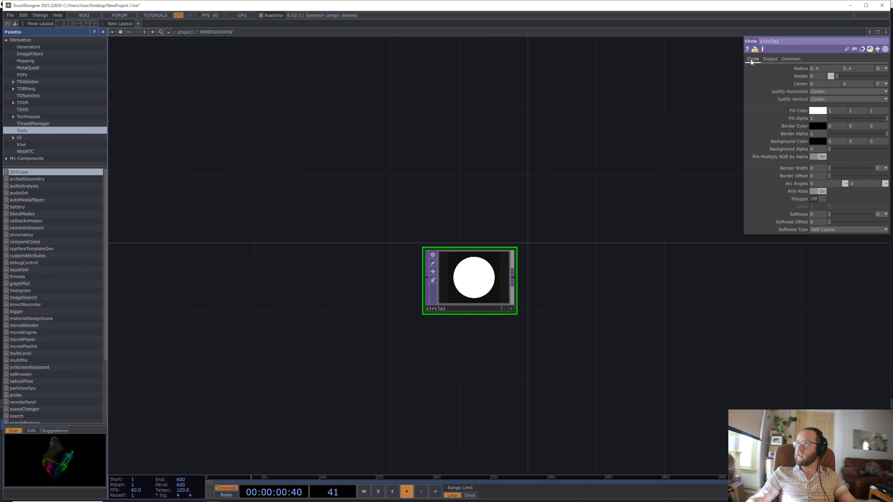
click(818, 111)
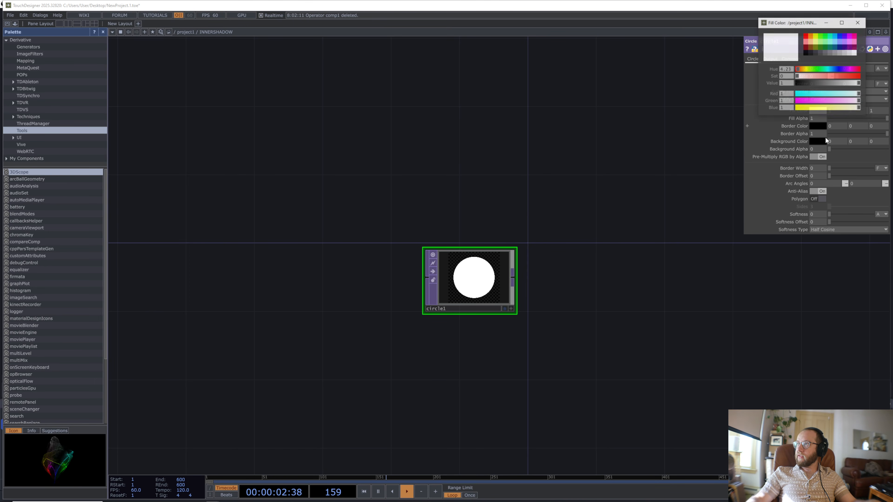
click(839, 44)
click(858, 22)
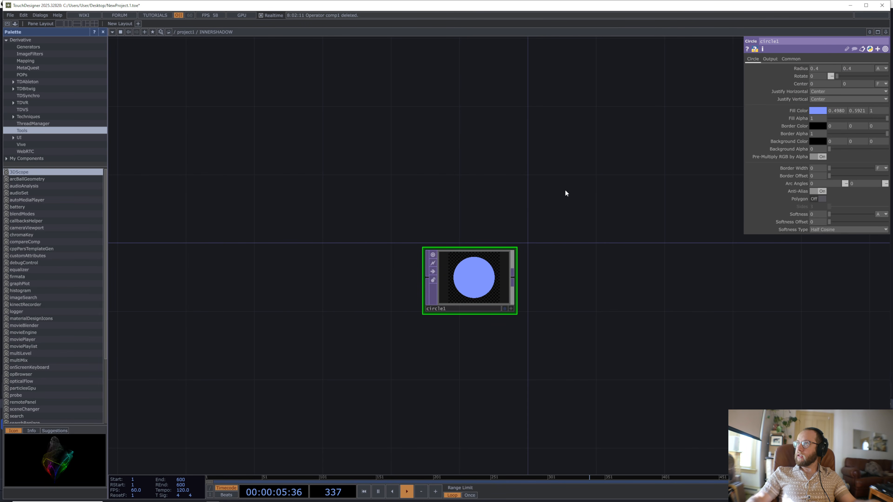
Add an In TOP fed by the circle's output and place it above and beyond the circle.
drag(518, 237, 422, 218)
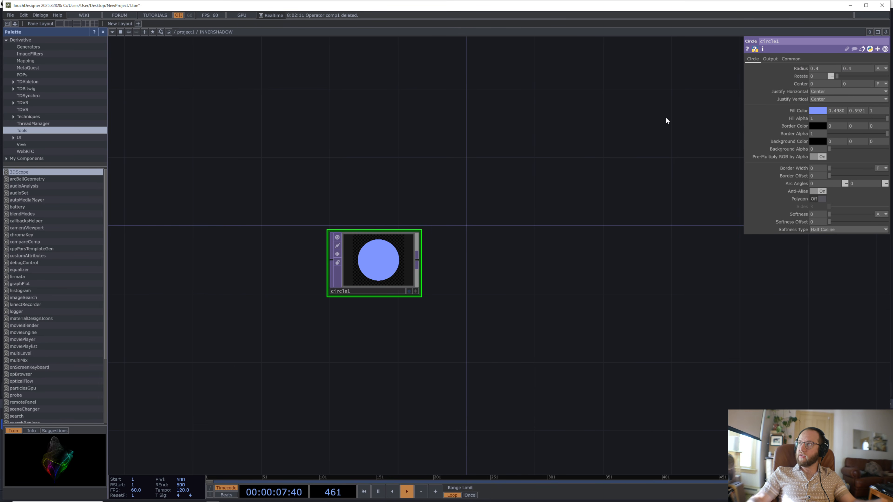
key(p)
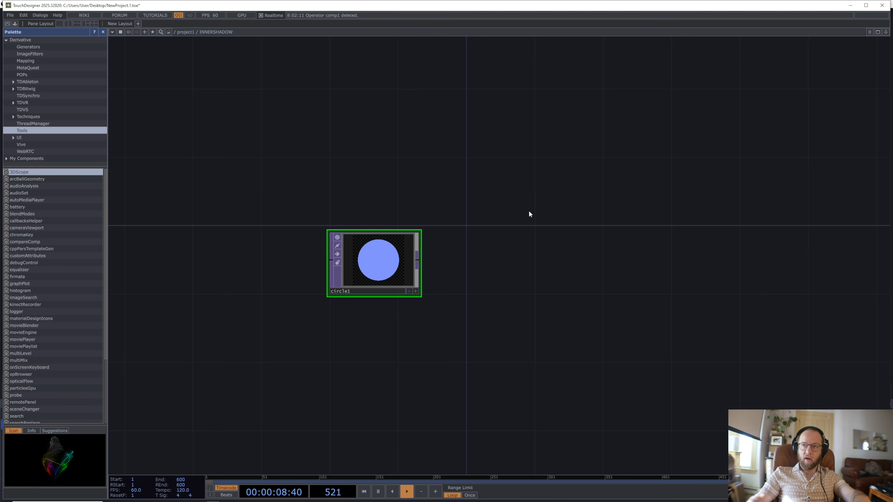
key(p)
click(420, 260)
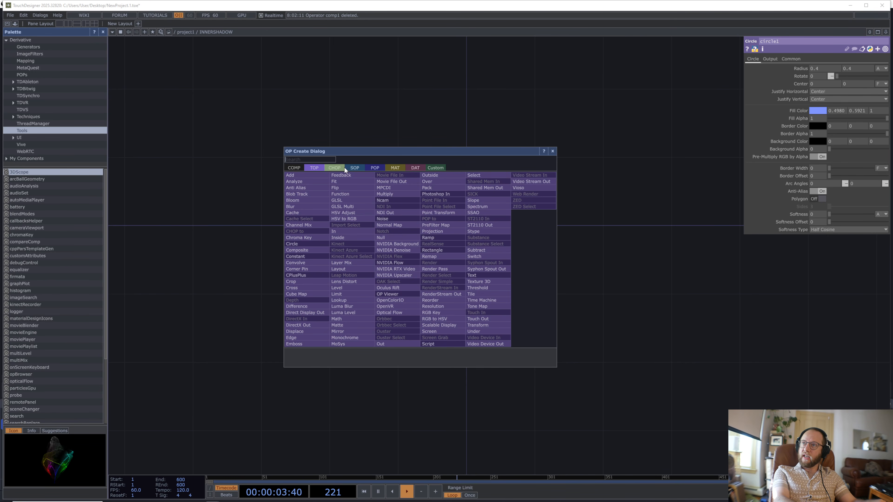
text(in)
key(Return)
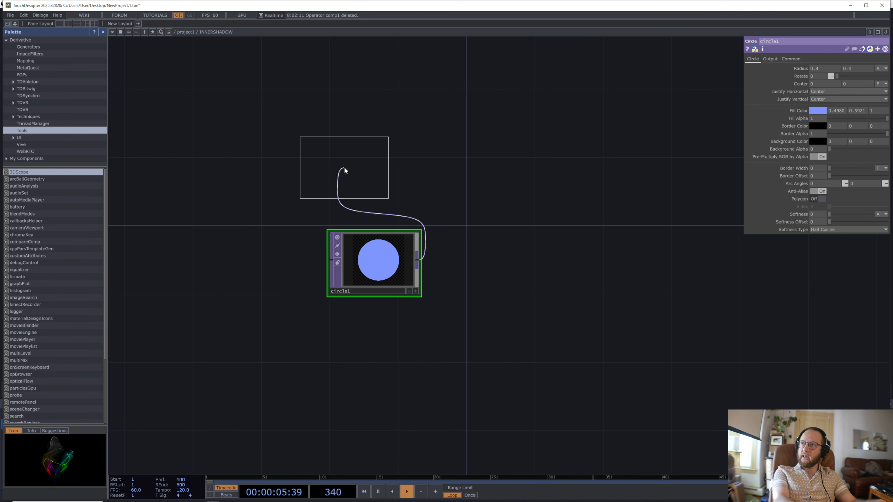
click(353, 162)
drag(354, 161, 376, 172)
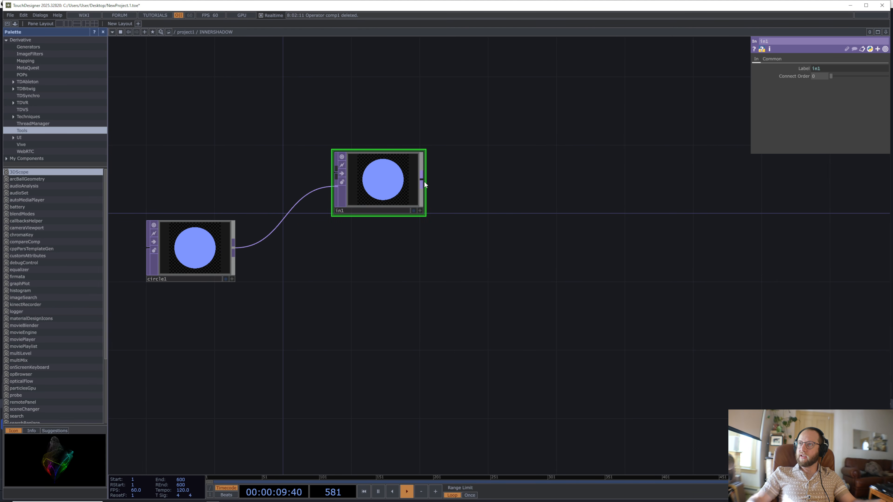
Connect a Constant TOP to the In TOP's output and place it below and beyond that node.
key(Tab)
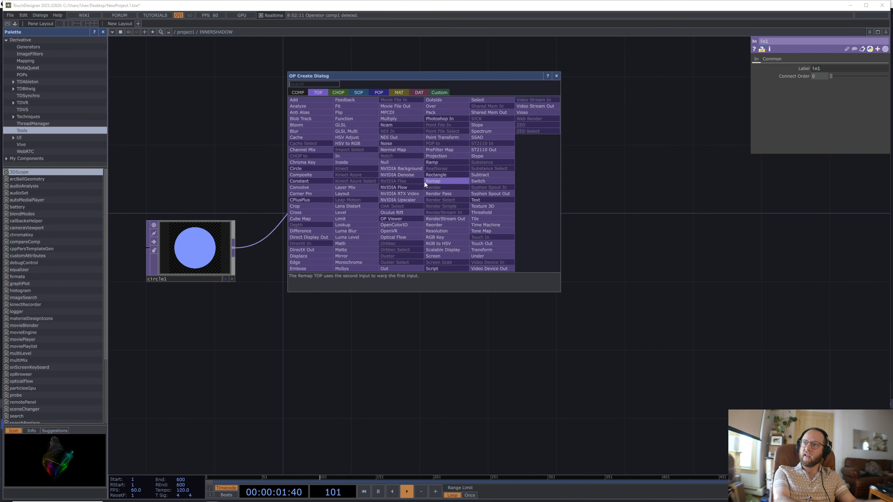
text(constant)
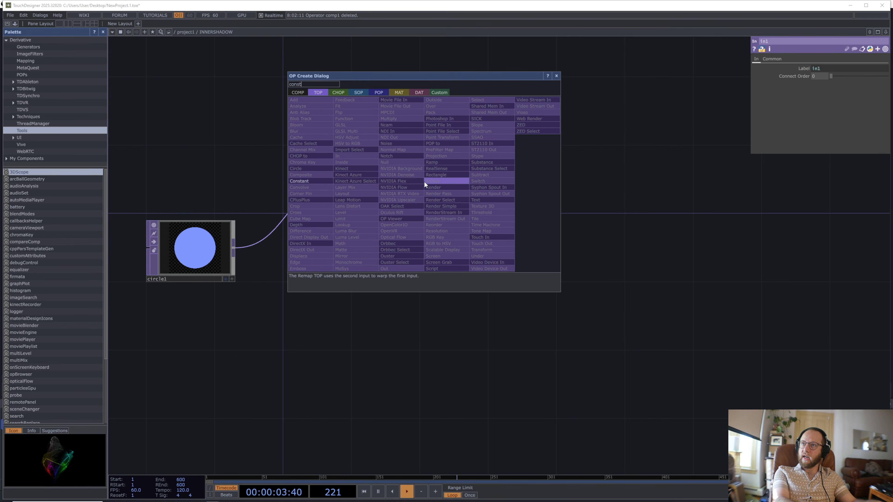
key(Return)
click(424, 181)
drag(424, 180, 509, 335)
drag(594, 278, 439, 175)
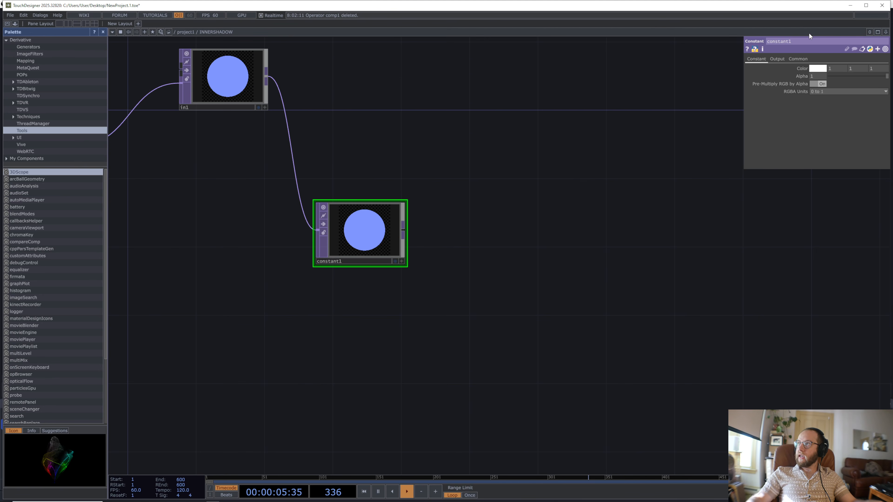
Set the Constant TOP's color to black and its input compositing operation to Inside.
click(817, 69)
drag(809, 85, 791, 84)
click(857, 23)
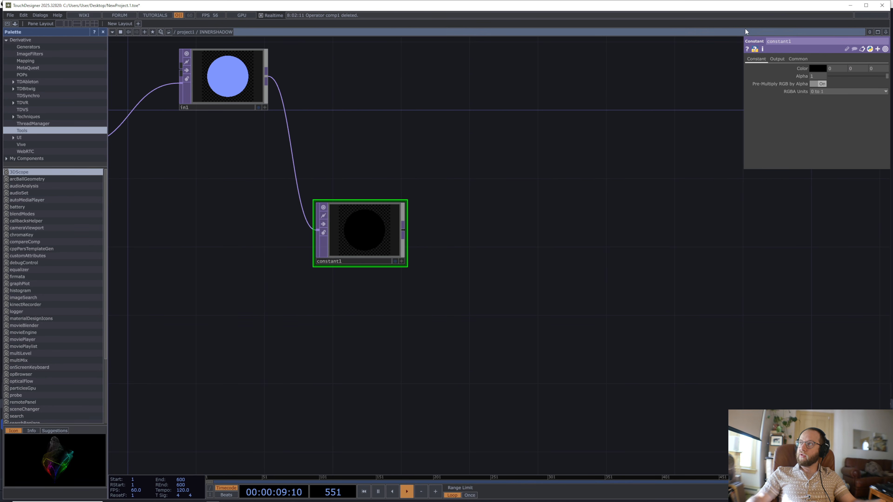
click(777, 59)
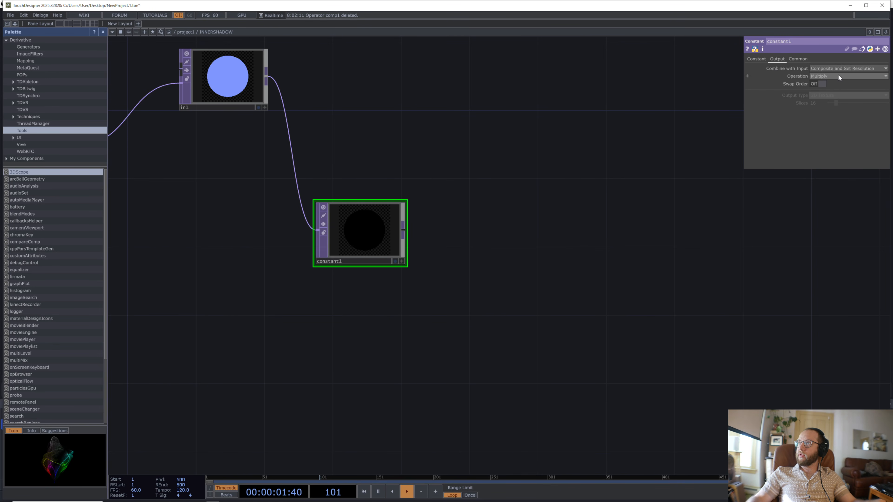
click(851, 76)
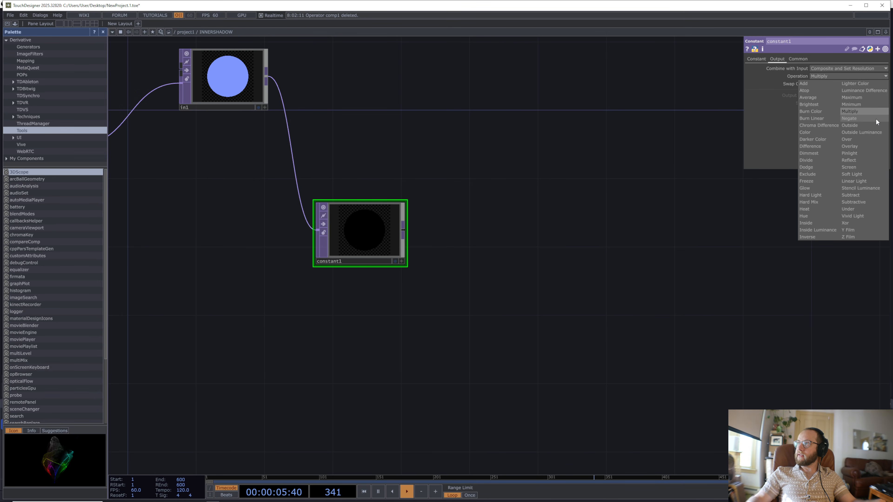
click(820, 223)
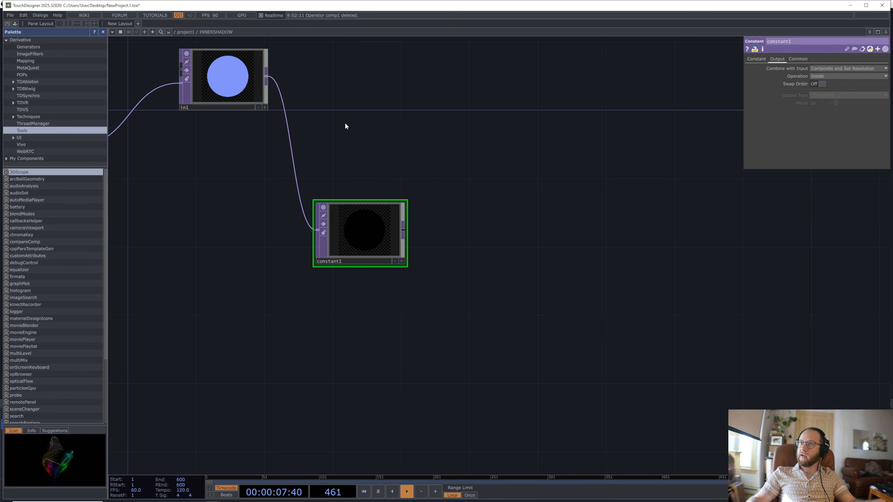
Append a Transform TOP to the Constant TOP and offset its translation to about 0.031, 0.027.
drag(507, 192, 578, 236)
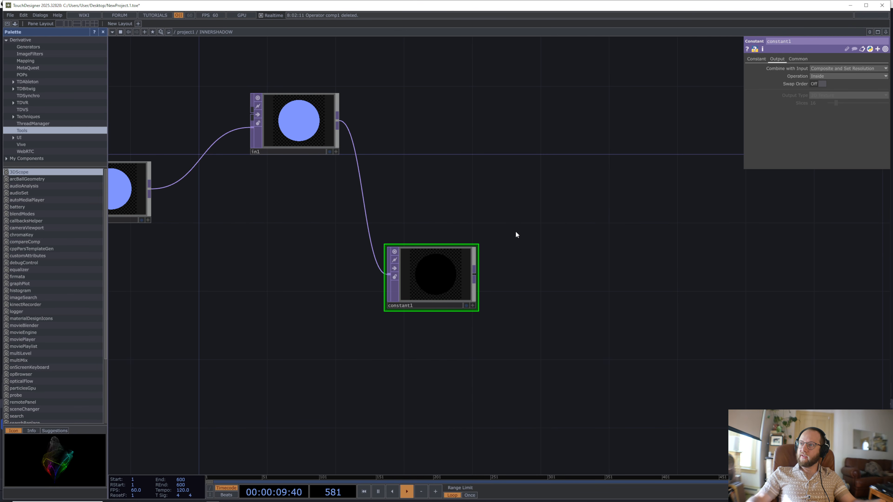
right_click(474, 273)
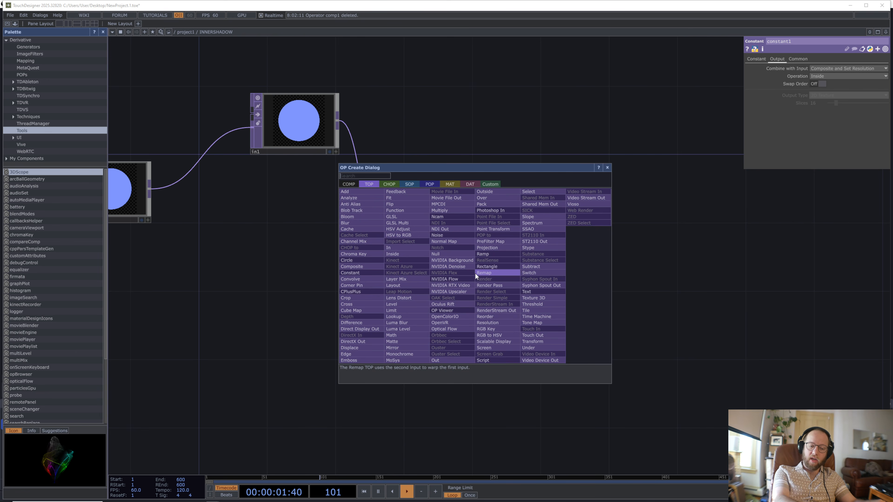
text(cons)
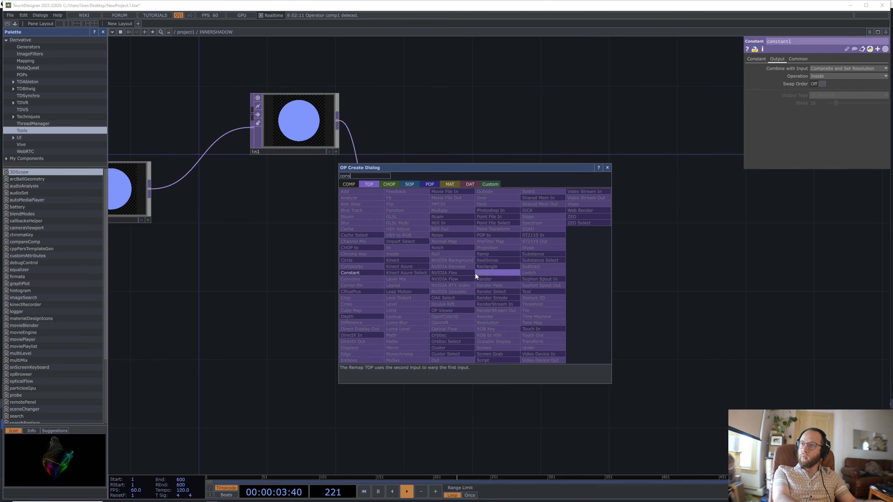
key(BackSpace)
key(BackSpace)
key(BackSpace)
key(BackSpace)
key(BackSpace)
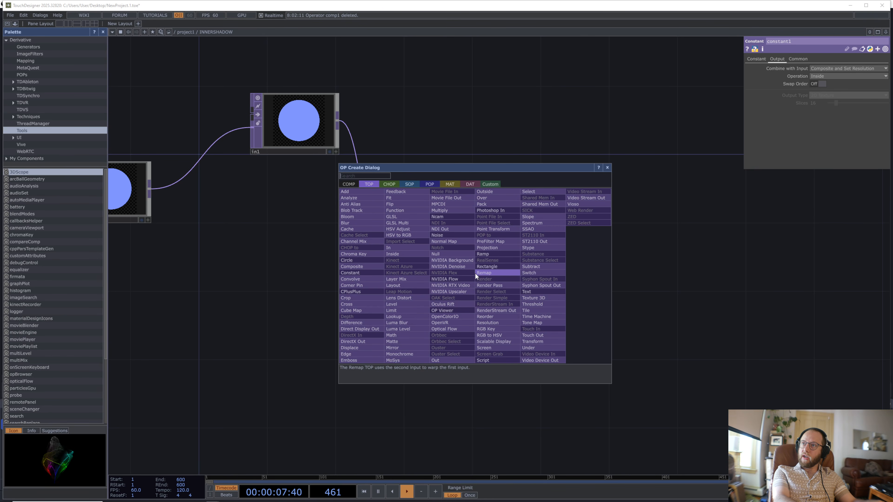
text(trans)
key(Return)
click(507, 305)
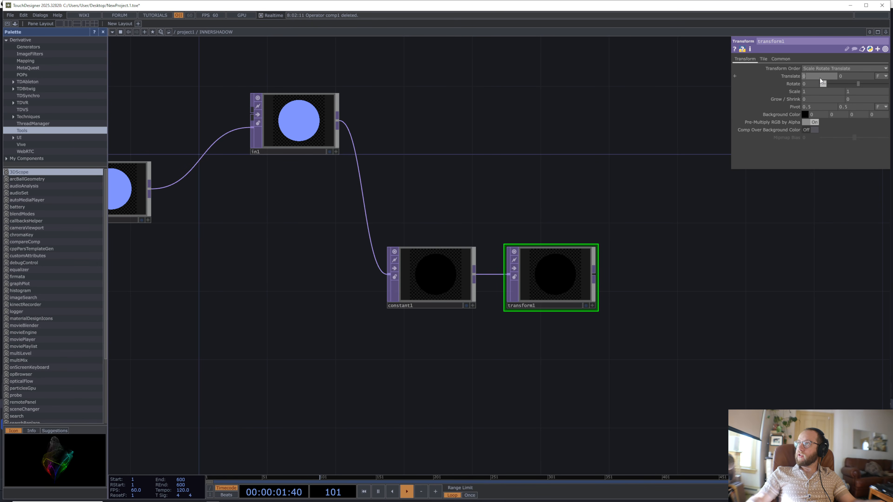
drag(820, 78, 858, 64)
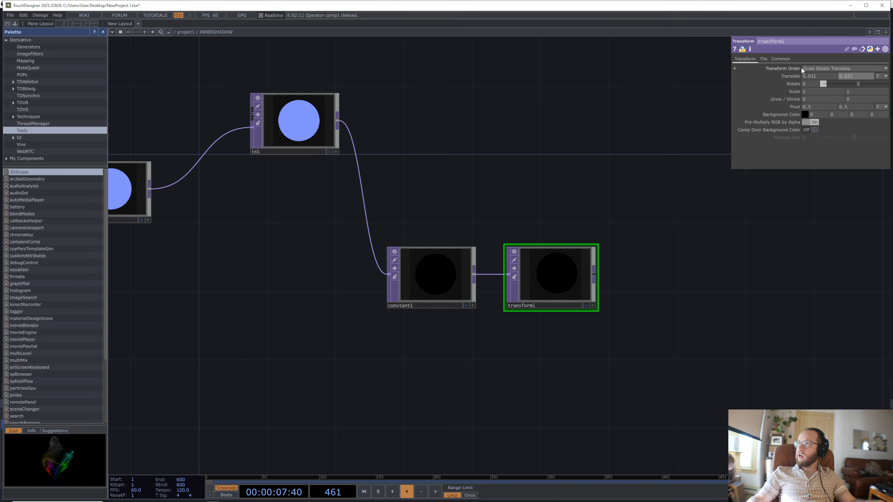
Set the Transform TOP's transform order to Translate Scale Rotate and its rotation to about -48.
click(842, 69)
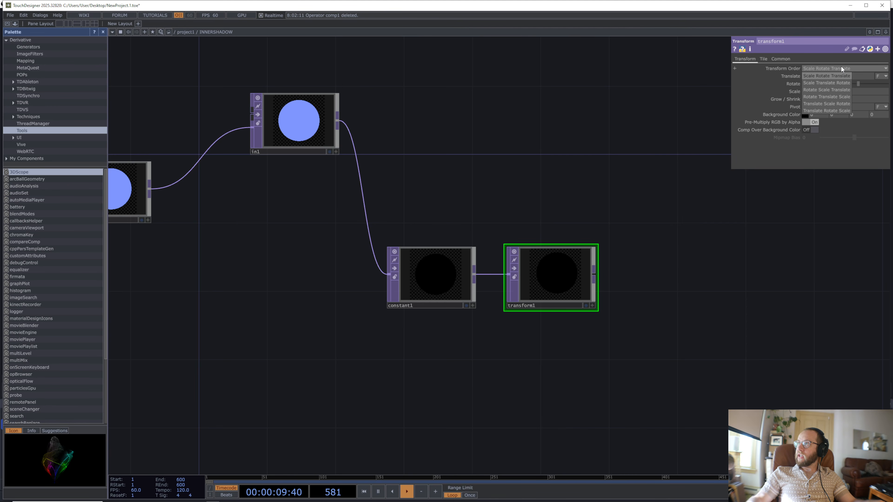
click(841, 96)
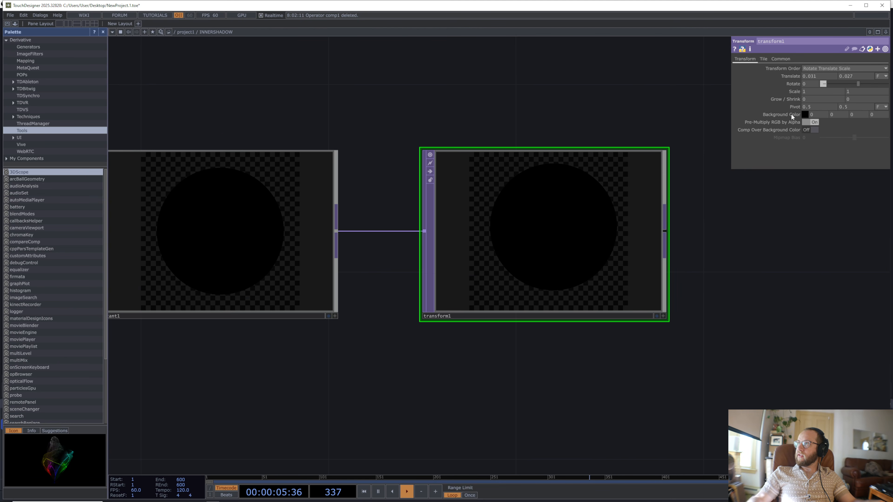
drag(859, 82, 855, 84)
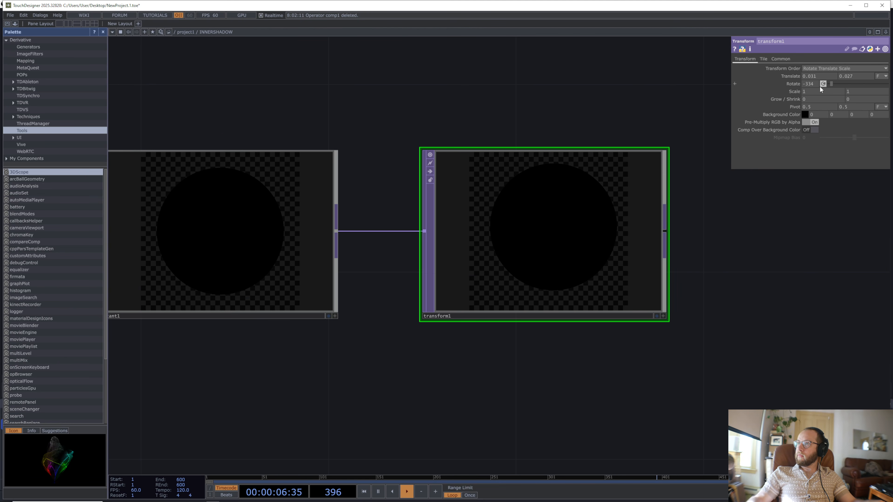
click(828, 69)
click(831, 106)
mouse_move(855, 83)
mouse_down()
mouse_move(868, 86)
mouse_move(846, 86)
mouse_move(854, 85)
mouse_up()
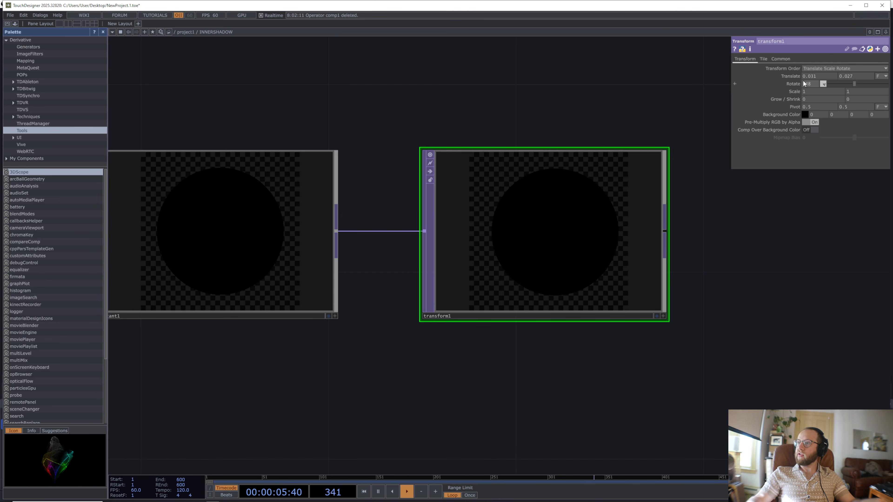
Append a Blur TOP to the Transform TOP and place it beyond that node in the same row.
scroll(409, 255, down, 6)
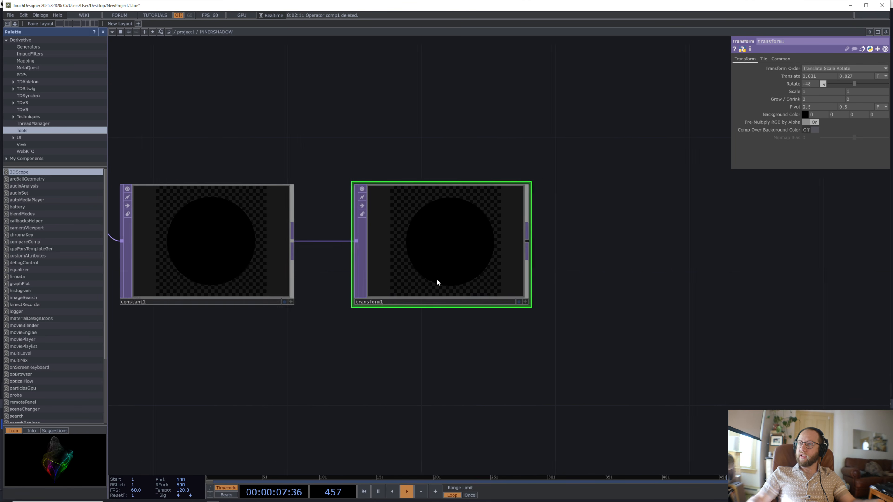
right_click(402, 257)
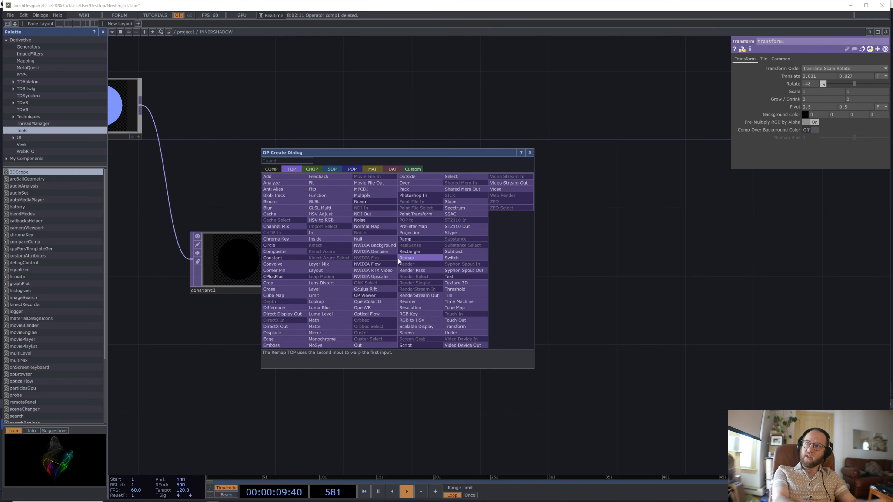
text(blur)
key(Return)
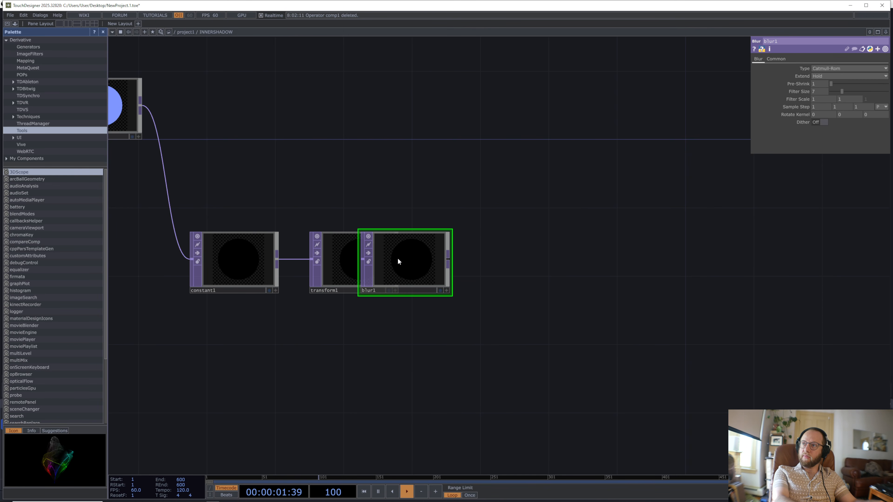
click(467, 261)
Set the Blur TOP's pre-shrink to 3 and its filter size to 27.
click(856, 83)
mouse_move(858, 91)
mouse_down()
mouse_move(878, 91)
mouse_move(846, 84)
mouse_up()
scroll(505, 261, up, 3)
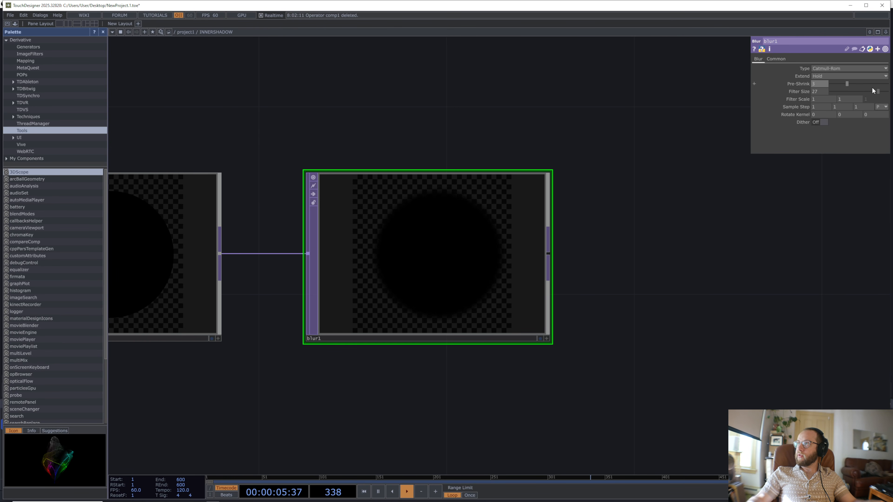
Add an unconnected Composite TOP beyond the Blur TOP, level with the In TOP.
scroll(339, 282, down, 3)
drag(470, 180, 503, 198)
scroll(468, 268, down, 3)
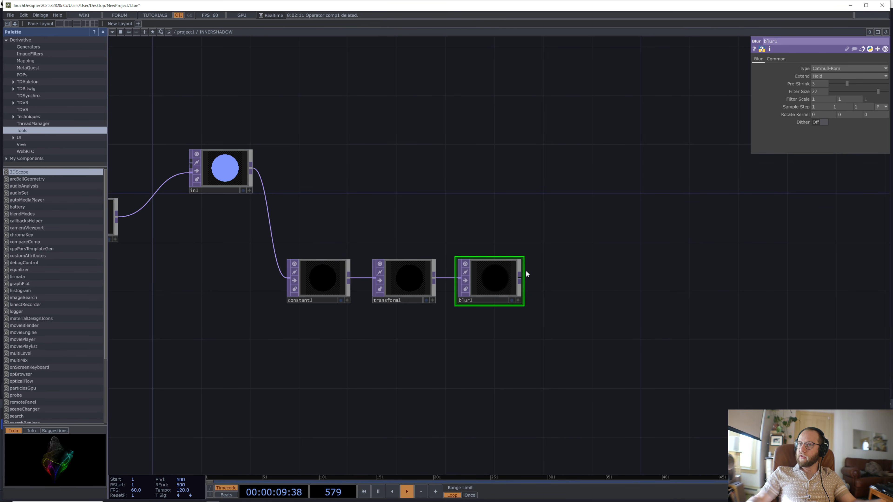
key(Tab)
text(comp)
key(Return)
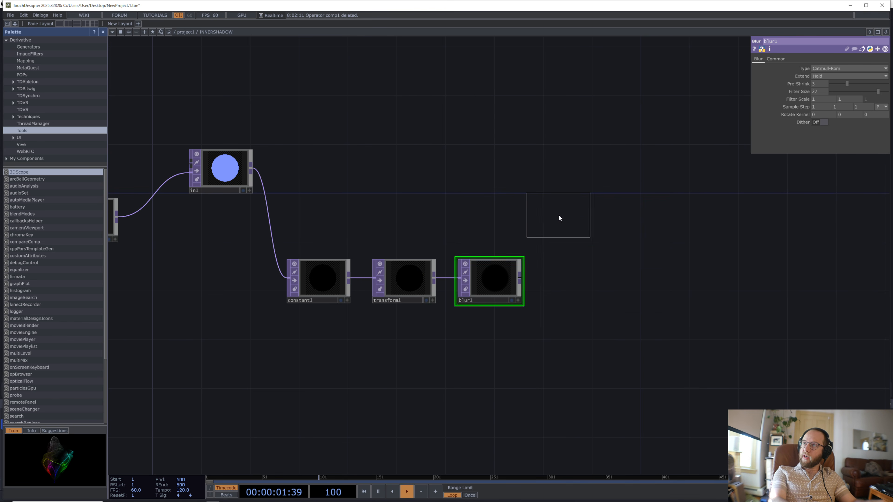
click(558, 215)
drag(558, 215, 607, 167)
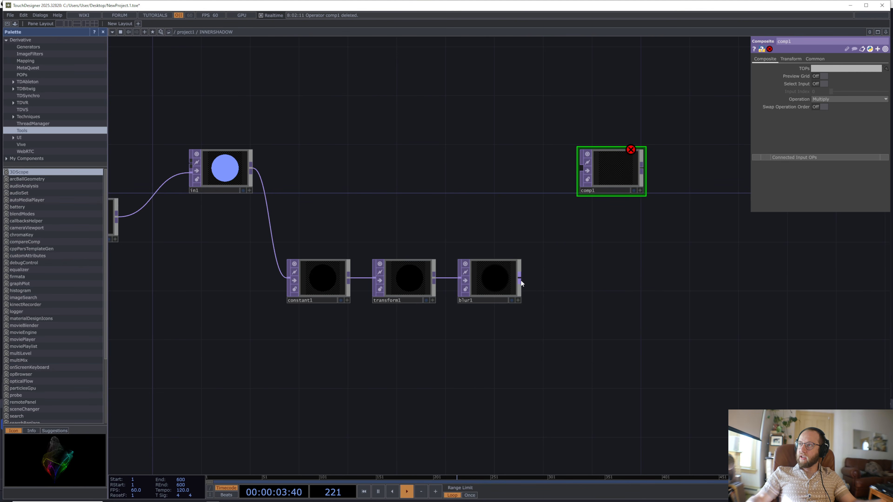
drag(520, 280, 581, 169)
click(308, 288)
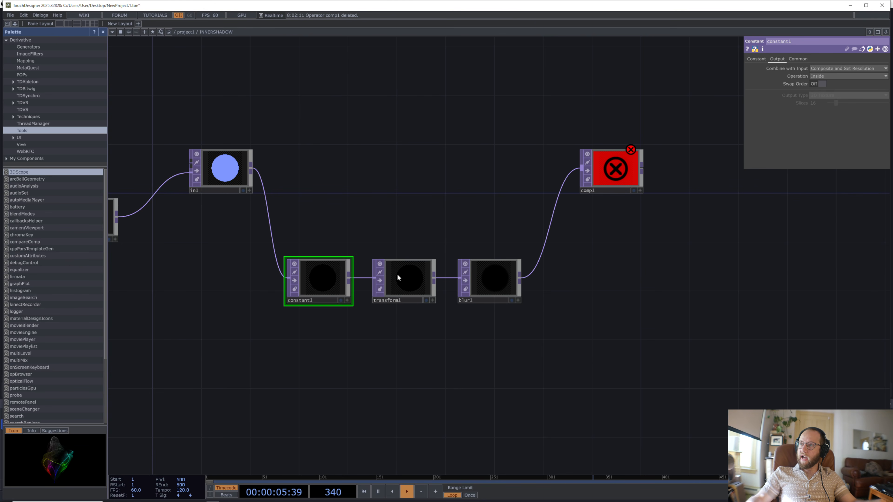
right_click(547, 237)
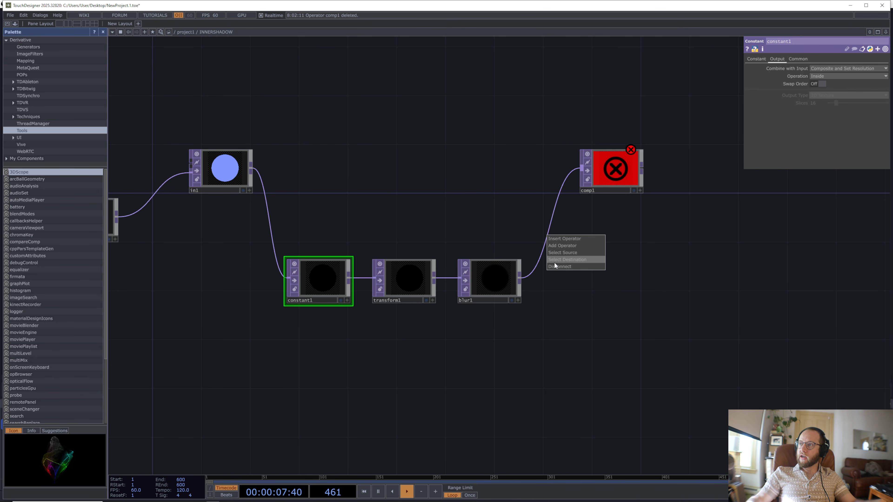
click(559, 266)
Connect the Constant TOP and the Blur TOP, in that order, to the Composite TOP and set its operation to Outside.
drag(349, 278, 582, 169)
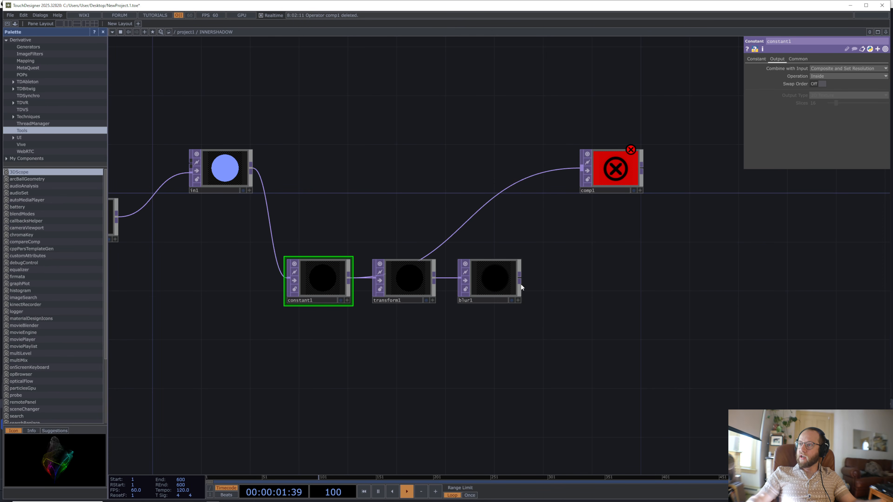
drag(524, 274, 581, 170)
click(614, 168)
scroll(614, 168, up, 5)
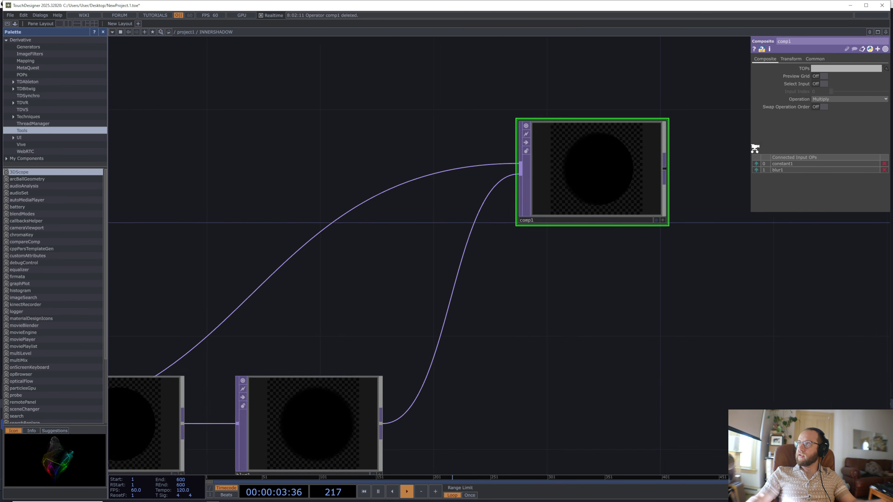
click(873, 98)
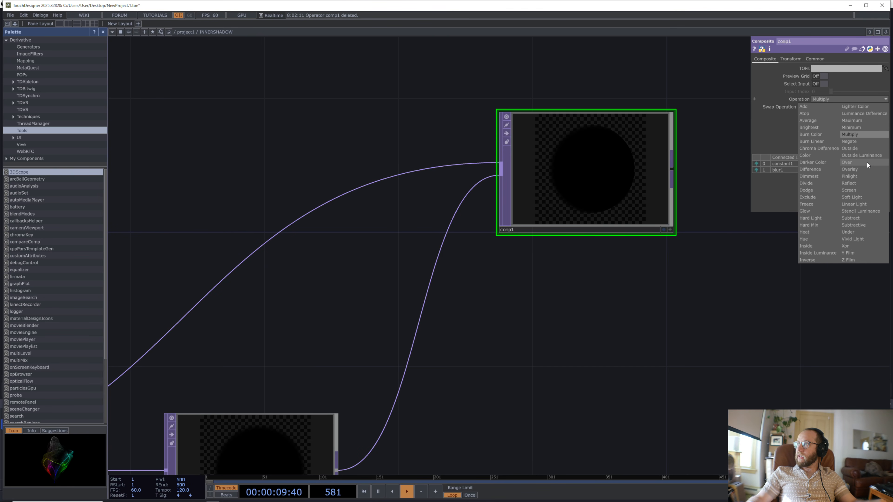
click(867, 148)
click(854, 100)
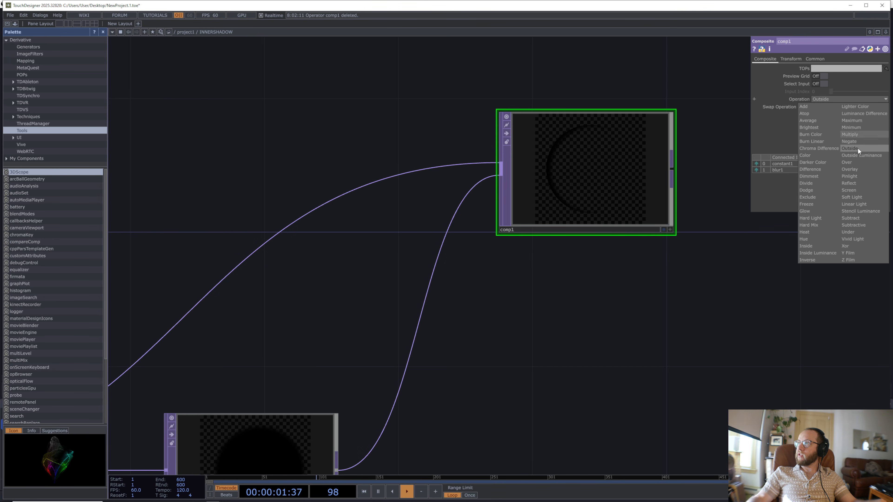
click(858, 149)
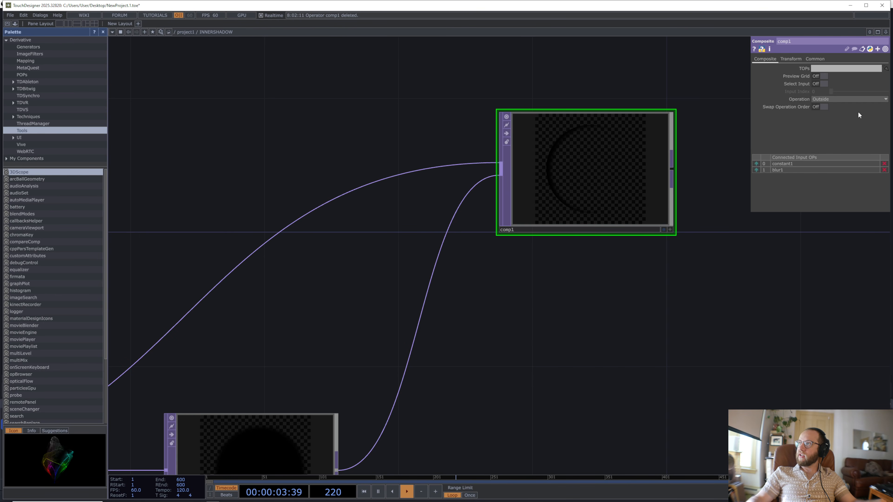
click(860, 99)
click(860, 98)
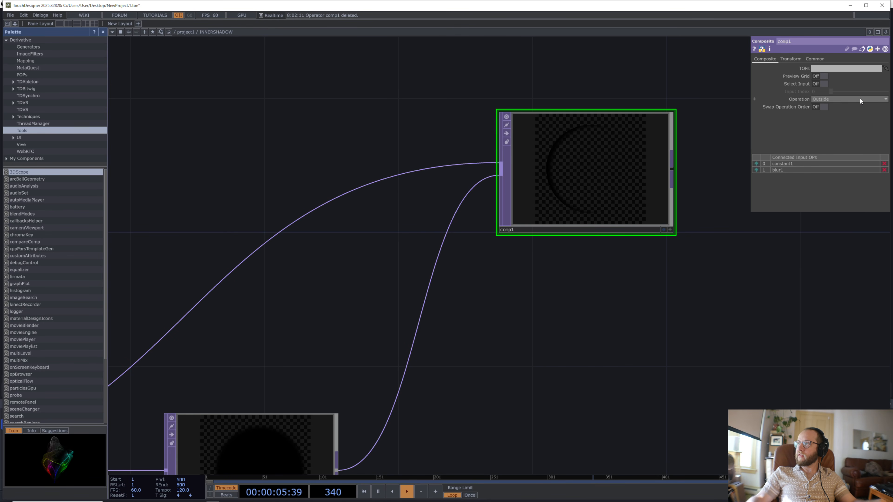
Move the Composite TOP down, closer to the row of the Blur TOP.
scroll(590, 358, down, 6)
drag(352, 56, 397, 88)
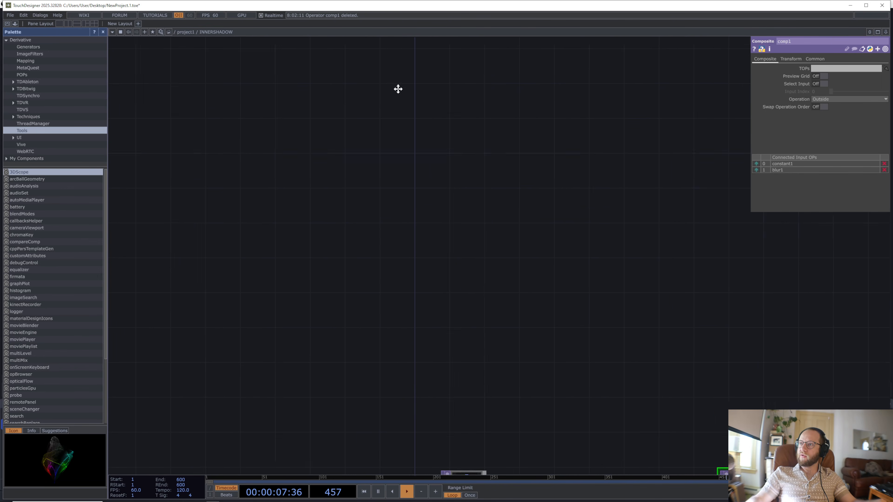
drag(553, 272, 472, 197)
scroll(580, 269, up, 5)
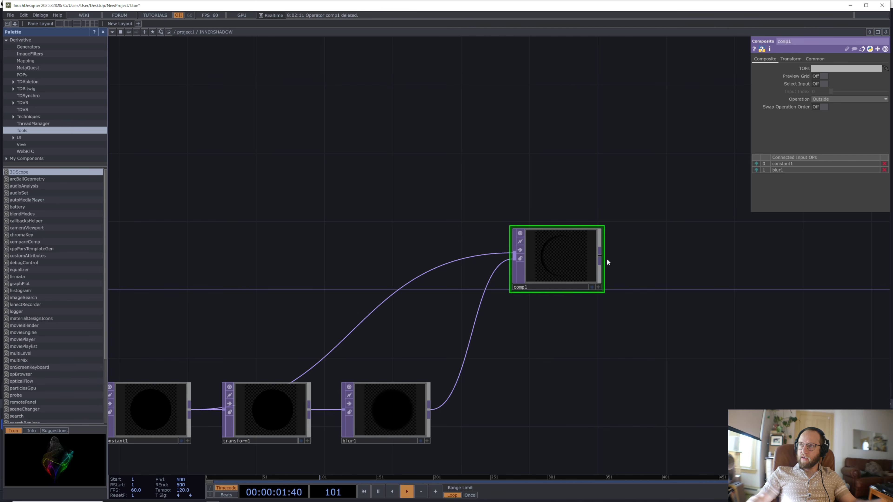
drag(573, 266, 573, 300)
Add a second Composite TOP and place it above and beyond the first one.
drag(590, 205, 620, 211)
scroll(693, 226, down, 3)
drag(719, 247, 601, 228)
key(Tab)
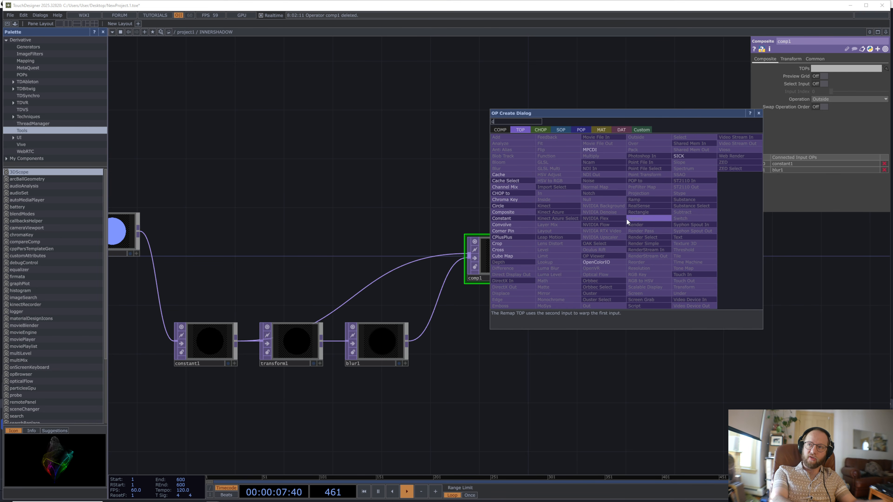
click(628, 223)
click(628, 222)
drag(413, 154, 492, 176)
drag(190, 262, 202, 226)
drag(701, 244, 688, 206)
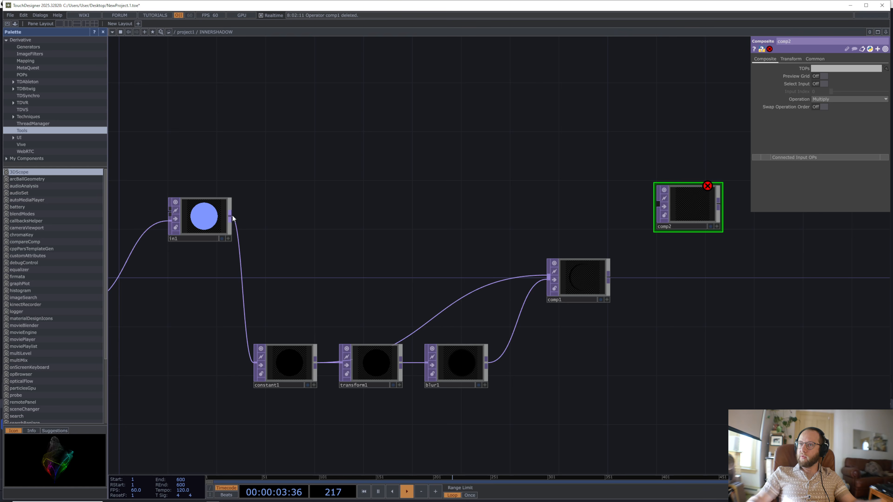
Connect the In TOP as first input and the first Composite TOP as second input of the new Composite TOP.
drag(230, 219, 656, 206)
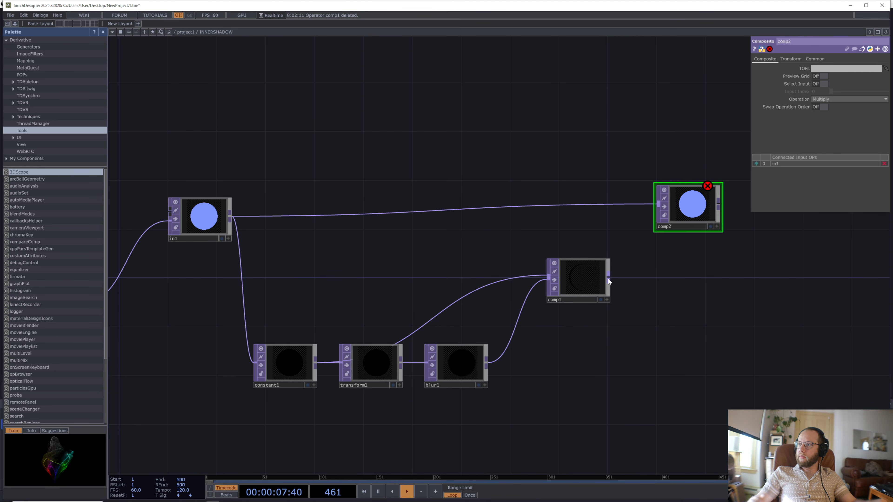
drag(608, 280, 656, 219)
scroll(699, 211, up, 3)
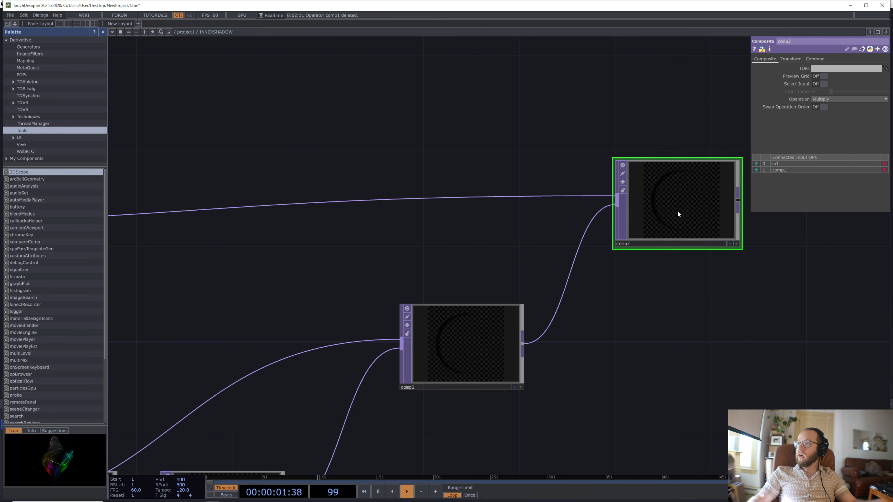
drag(704, 296, 555, 287)
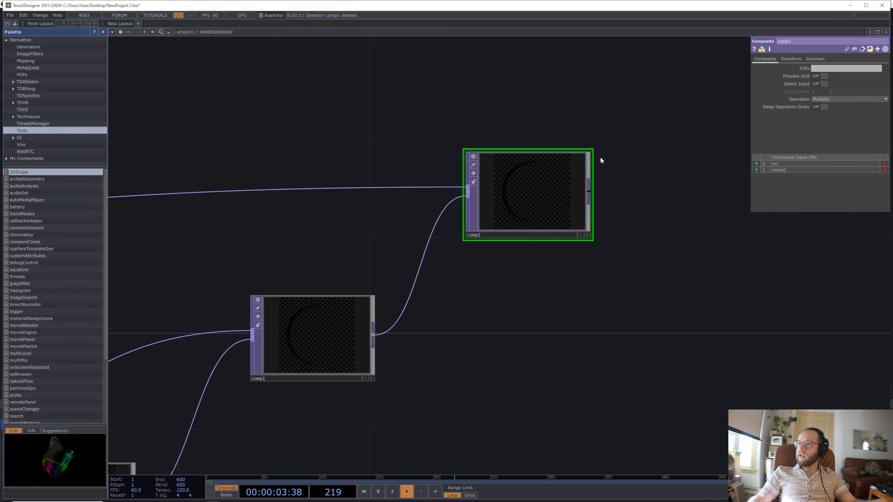
Set the second Composite TOP's operation to Under.
click(840, 102)
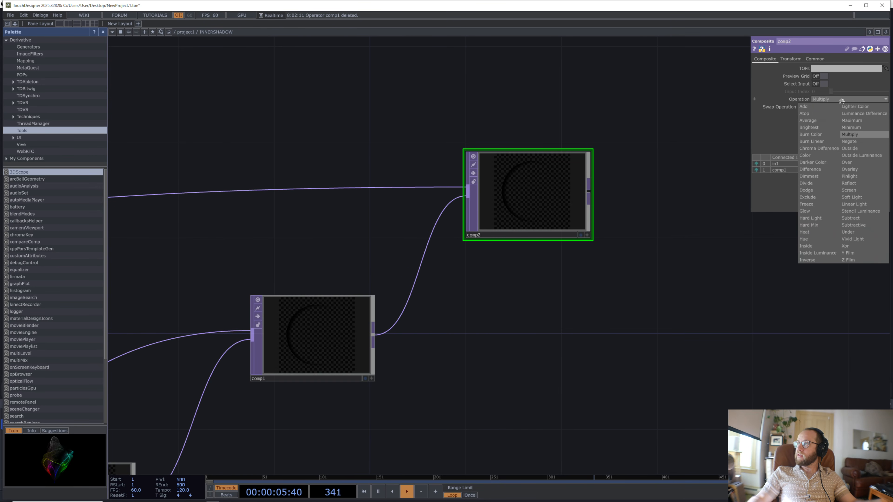
click(864, 164)
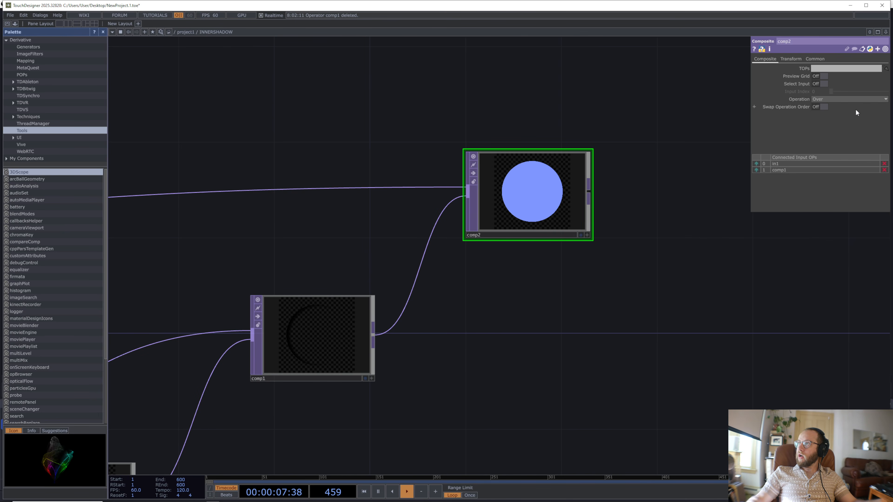
click(854, 100)
click(847, 231)
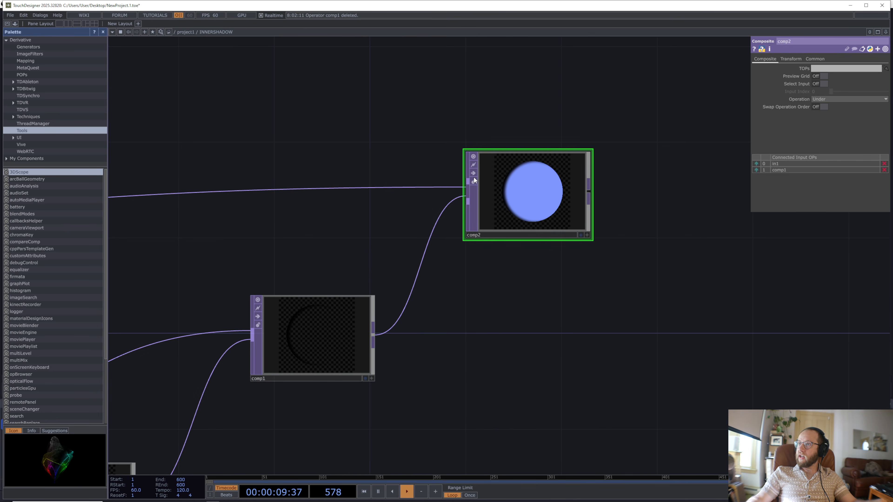
scroll(563, 214, up, 5)
scroll(548, 223, down, 6)
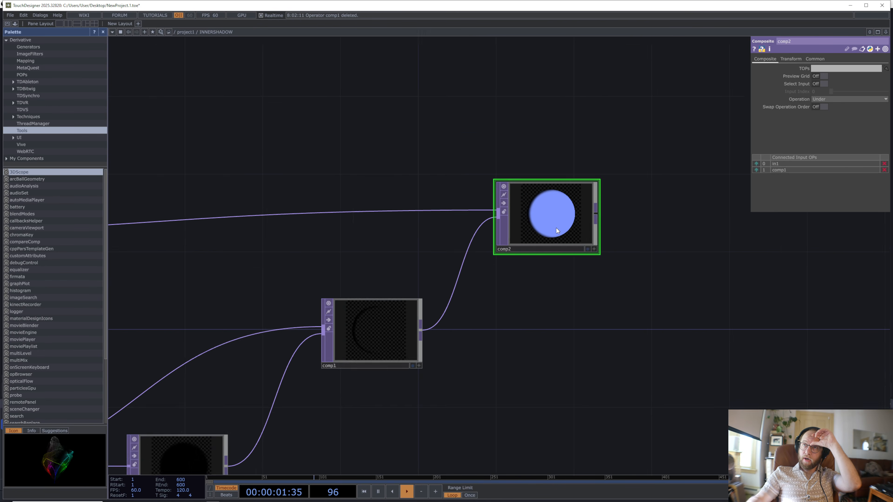
Append an Out TOP to the second Composite TOP and place it beyond that node in the same row.
drag(297, 163, 173, 149)
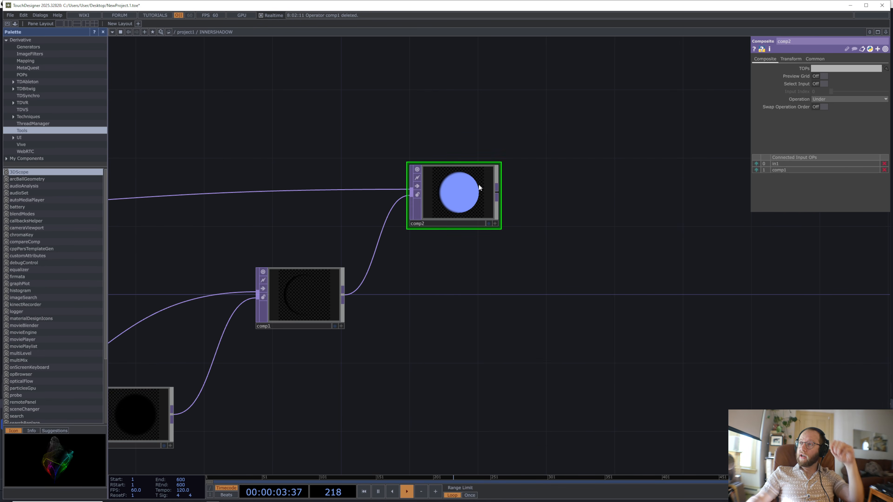
scroll(457, 187, up, 5)
drag(516, 273, 566, 256)
scroll(566, 257, down, 6)
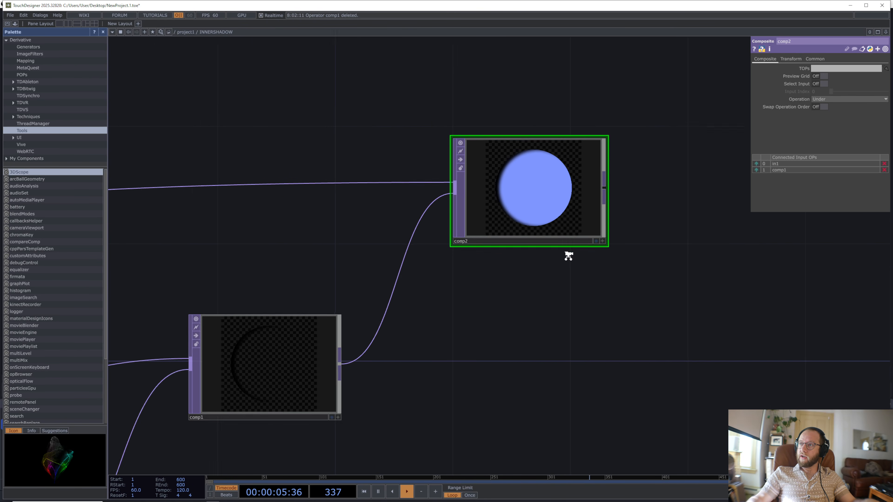
right_click(590, 221)
click(586, 219)
right_click(586, 219)
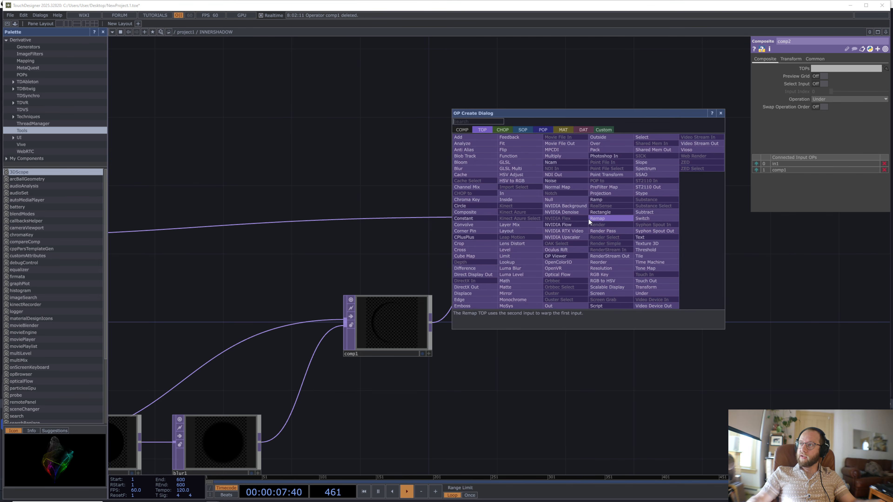
click(588, 218)
click(589, 219)
drag(588, 219, 715, 226)
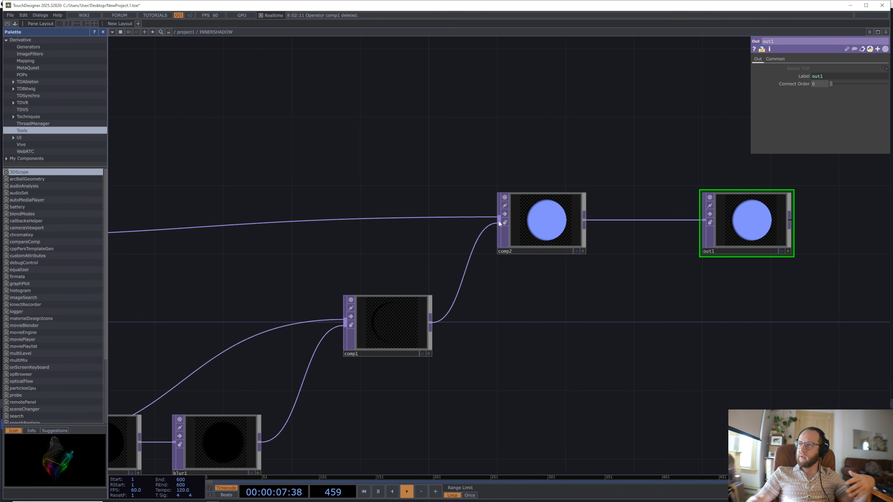
drag(711, 366, 581, 305)
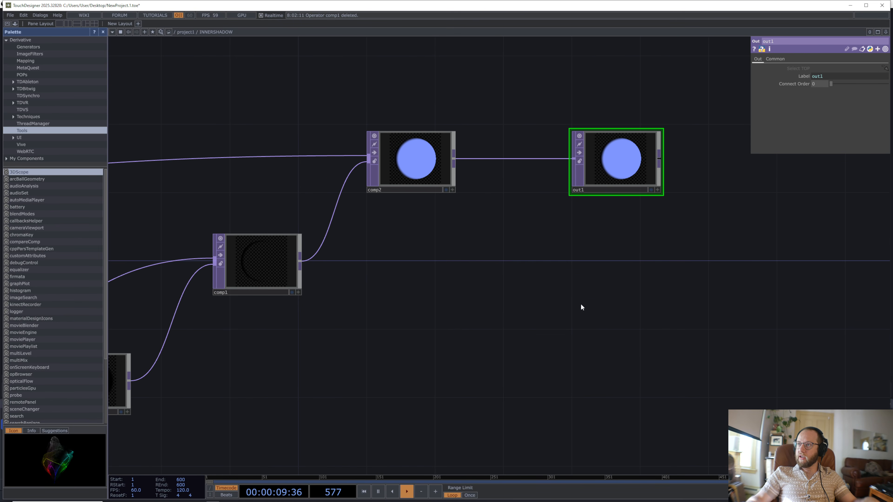
click(449, 255)
key(Escape)
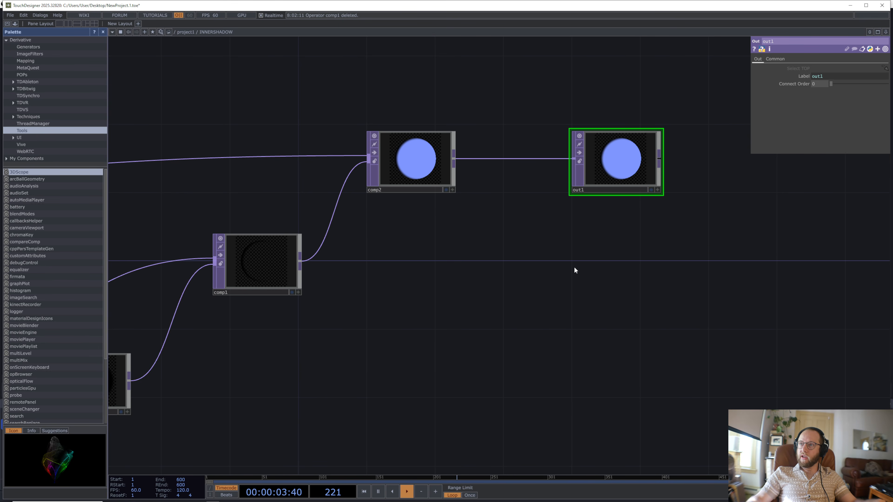
key(Tab)
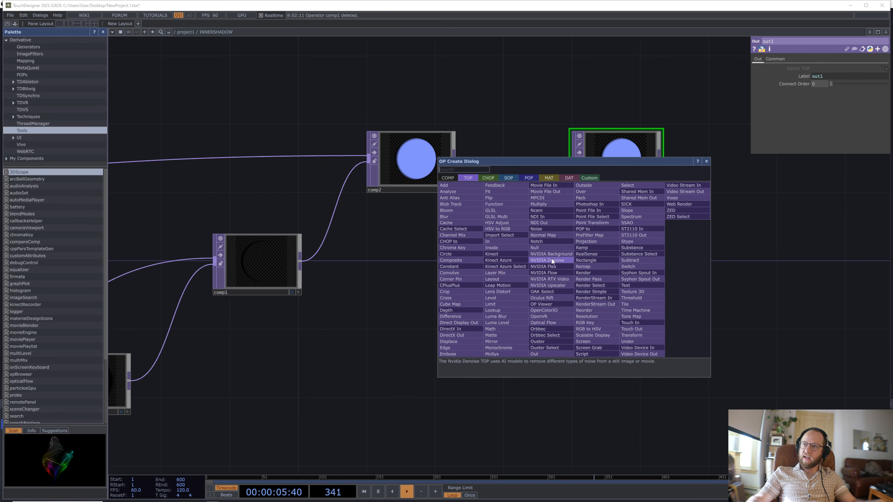
key(Escape)
Add another Out TOP directly below the existing one and connect the first Composite TOP's output to it.
key(Tab)
text(out)
key(Return)
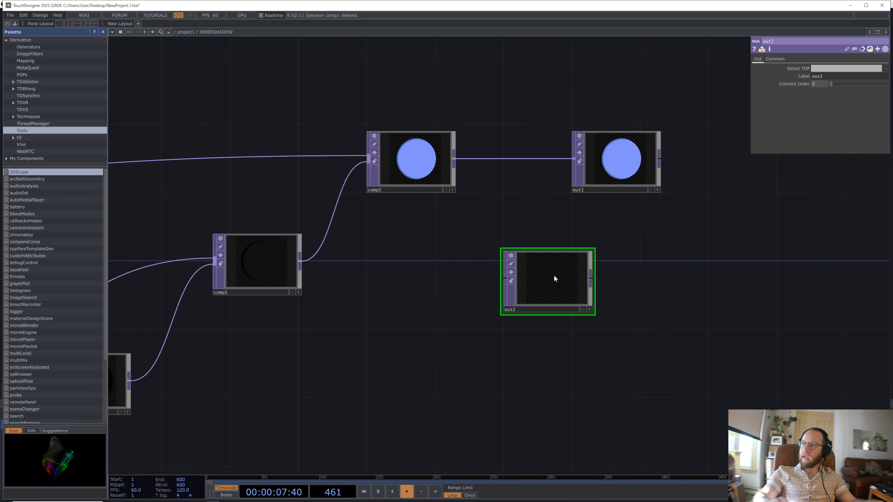
drag(554, 275, 619, 262)
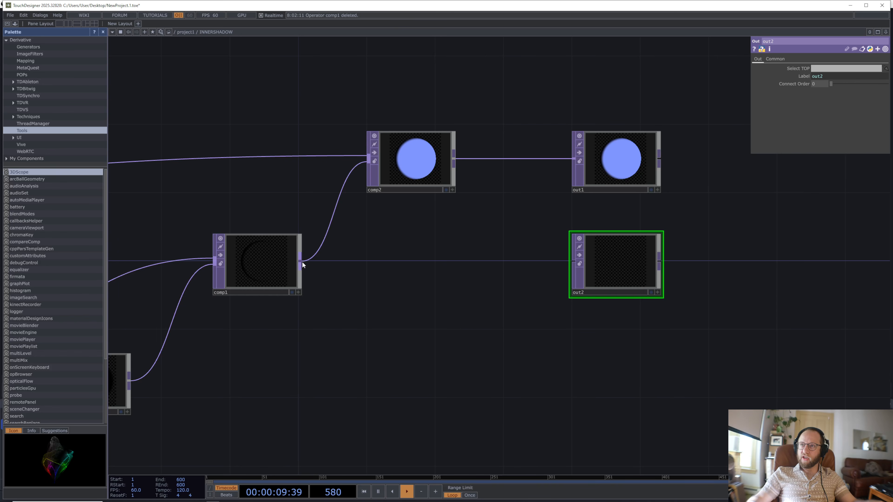
drag(302, 261, 576, 261)
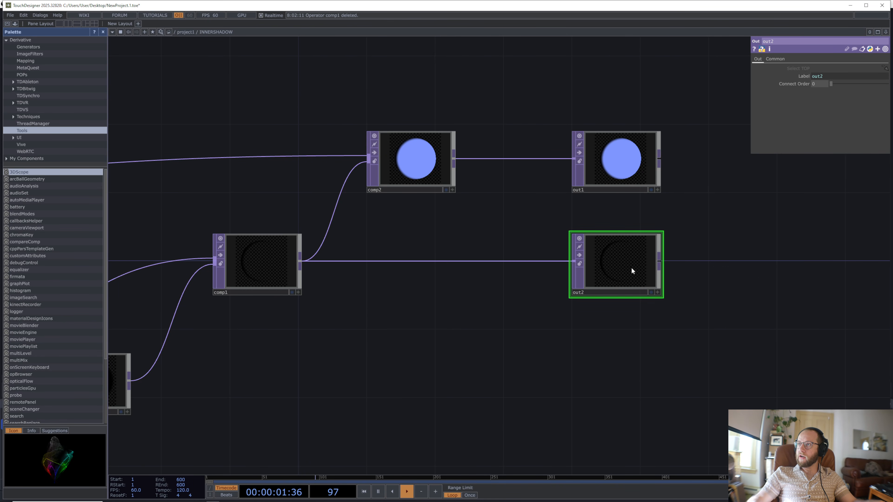
Open the Component Editor for the parent INNERSHADOW component and move it clear of the node network.
scroll(513, 280, down, 1)
key(h)
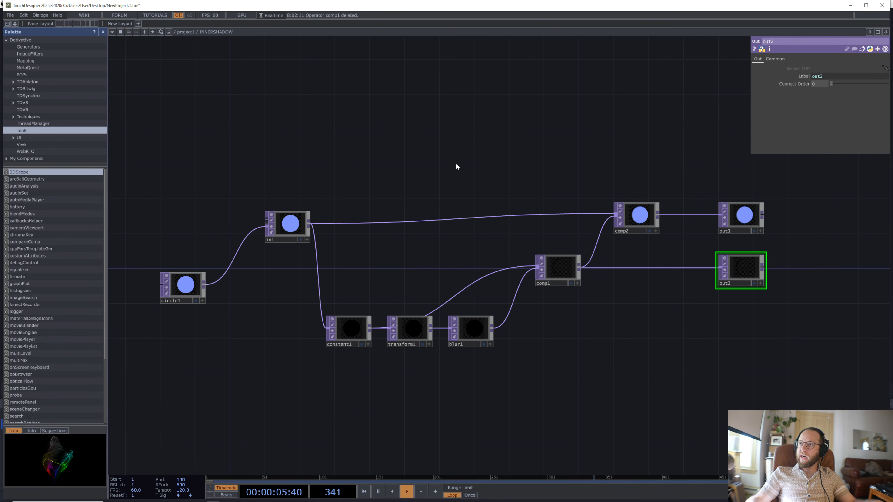
right_click(442, 163)
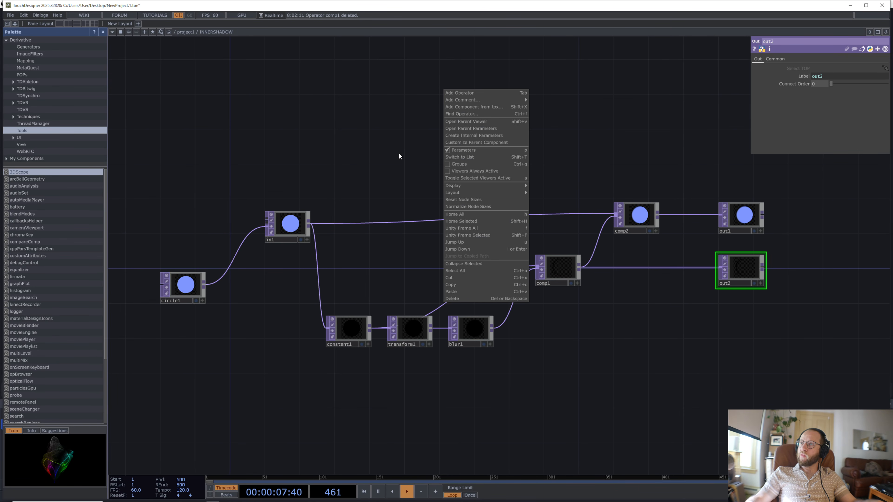
click(510, 142)
drag(509, 33, 170, 48)
Expose the Constant TOP's Color as a linked custom parameter of INNERSHADOW.
click(349, 326)
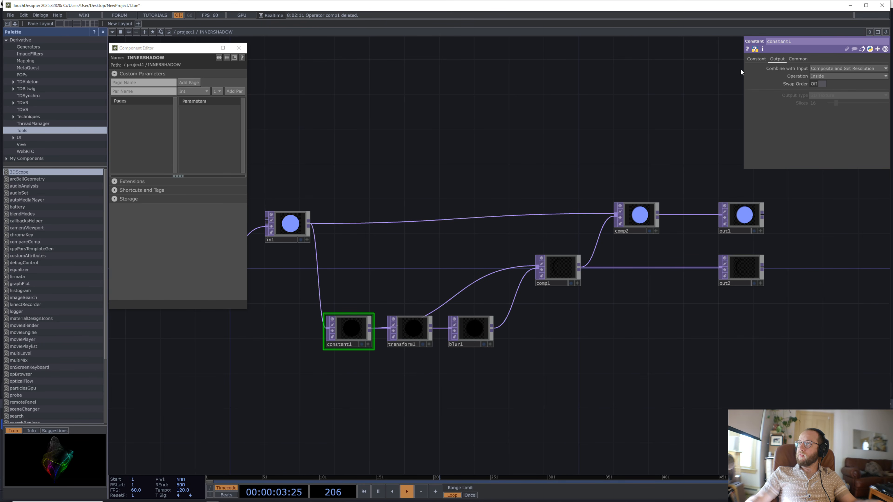
click(757, 59)
scroll(359, 313, up, 5)
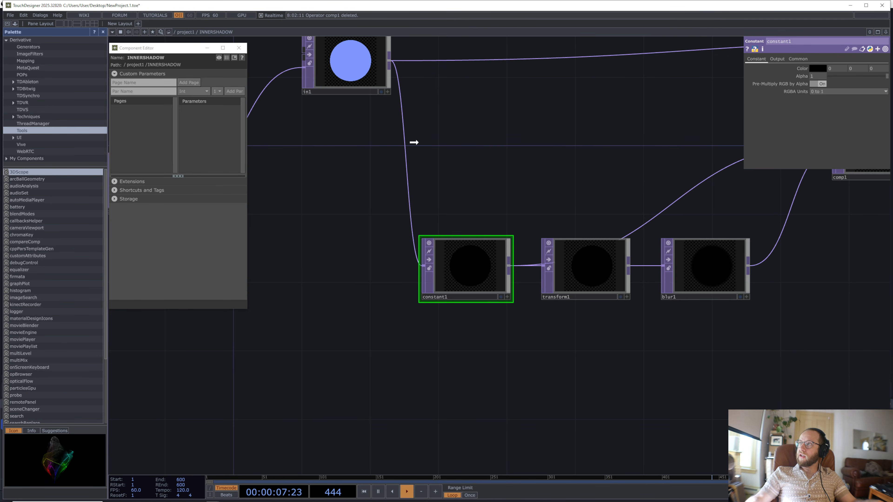
drag(414, 142, 201, 122)
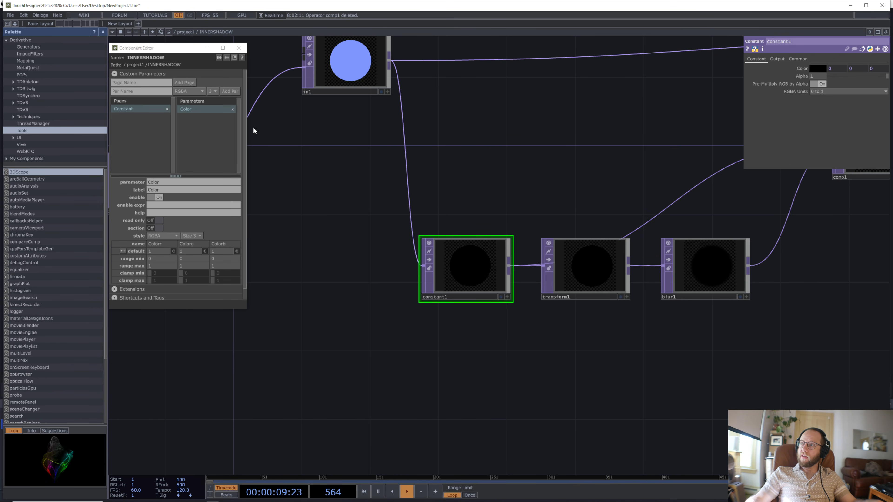
Expose the Transform TOP's Translate, Rotate and Scale as linked custom parameters of INNERSHADOW.
click(594, 271)
drag(794, 77, 210, 133)
click(235, 137)
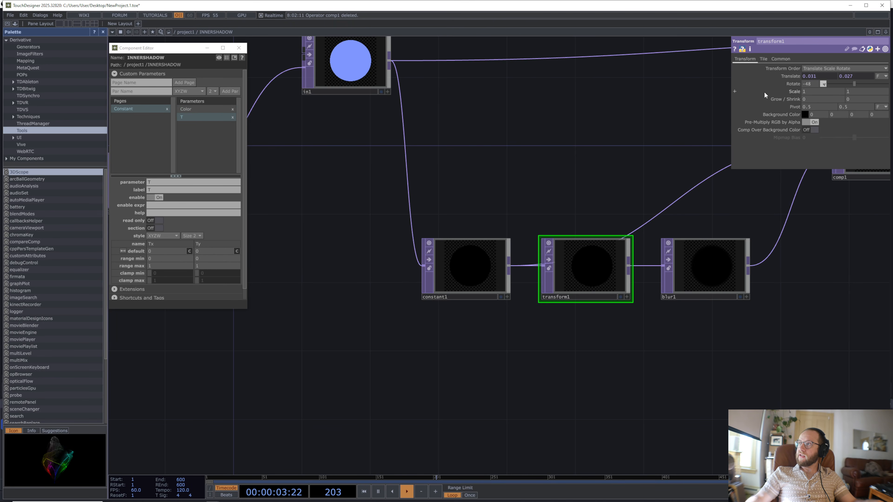
drag(282, 134, 209, 134)
click(235, 139)
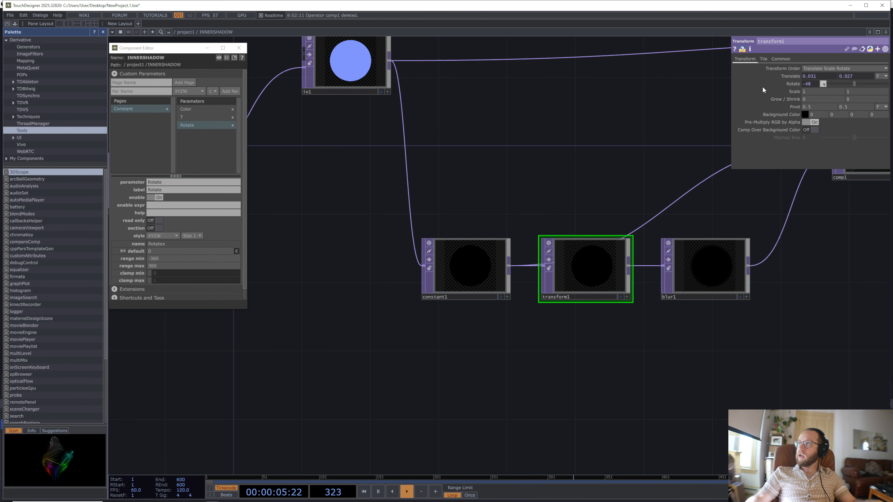
drag(793, 92, 200, 148)
click(215, 155)
Expose the Blur TOP's Pre-Shrink and Filter Size as linked custom parameters of INNERSHADOW.
drag(419, 133, 251, 116)
click(553, 258)
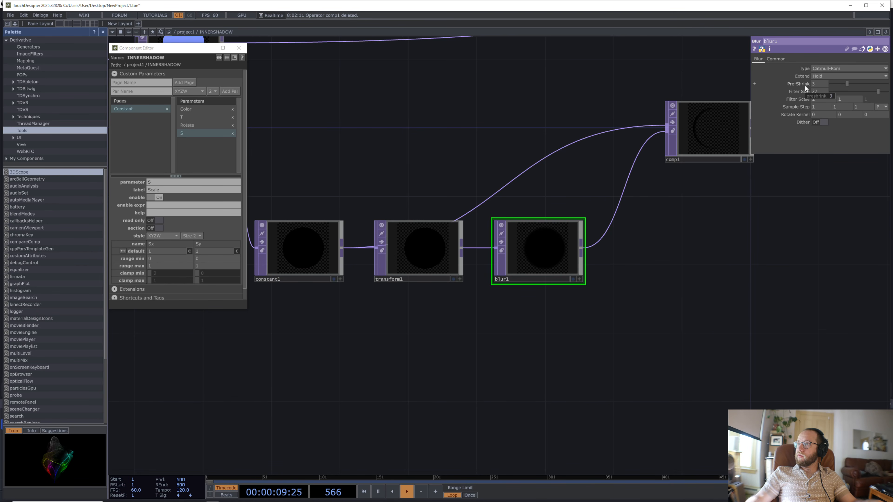
drag(257, 170, 200, 142)
click(216, 147)
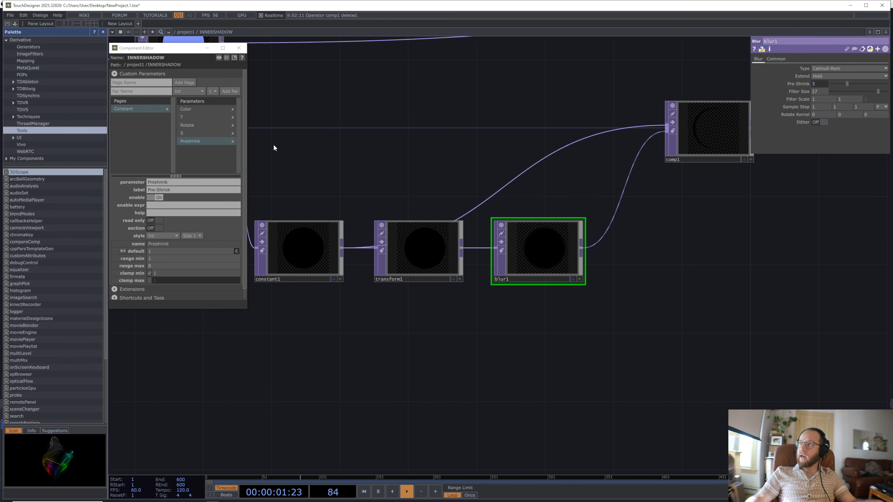
drag(819, 93, 197, 150)
click(211, 155)
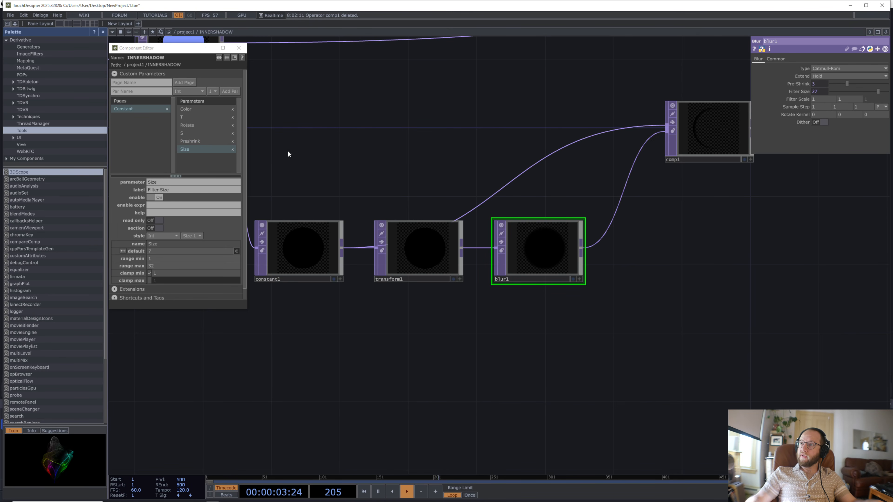
Go up to the project level, display INNERSHADOW's custom Constant page and close the Component Editor.
drag(660, 159, 570, 172)
scroll(492, 259, down, 10)
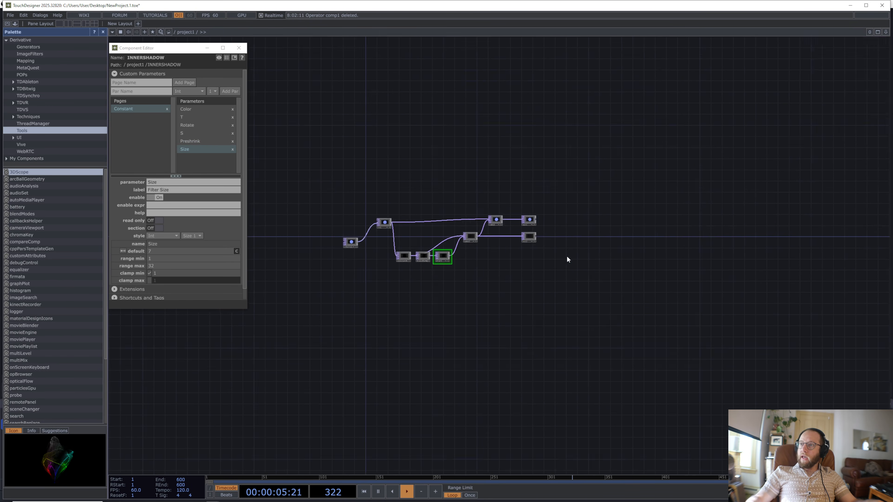
scroll(526, 254, down, 3)
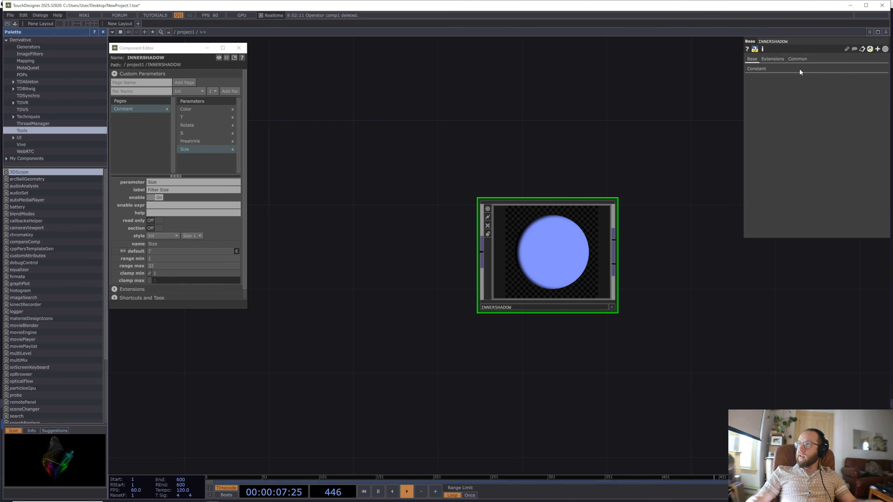
click(764, 69)
click(239, 48)
Set INNERSHADOW's custom Rotate parameter to about -321 to test the shadow direction.
scroll(568, 255, up, 5)
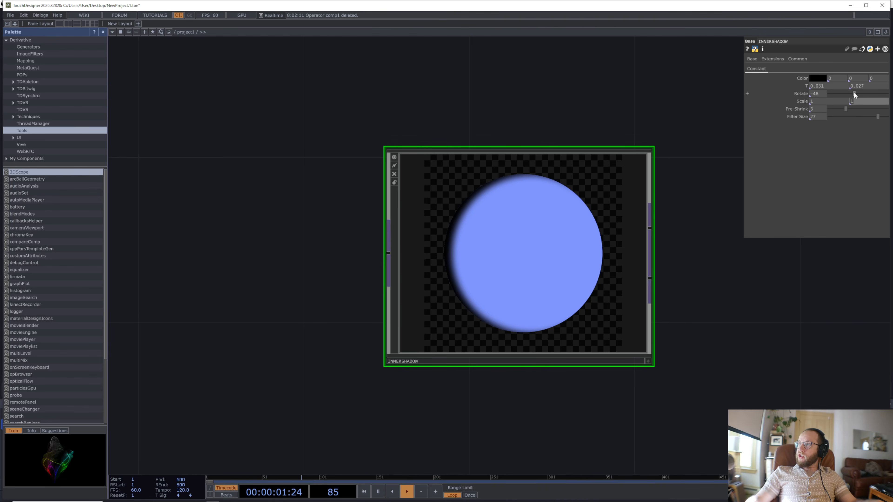
drag(853, 92, 818, 98)
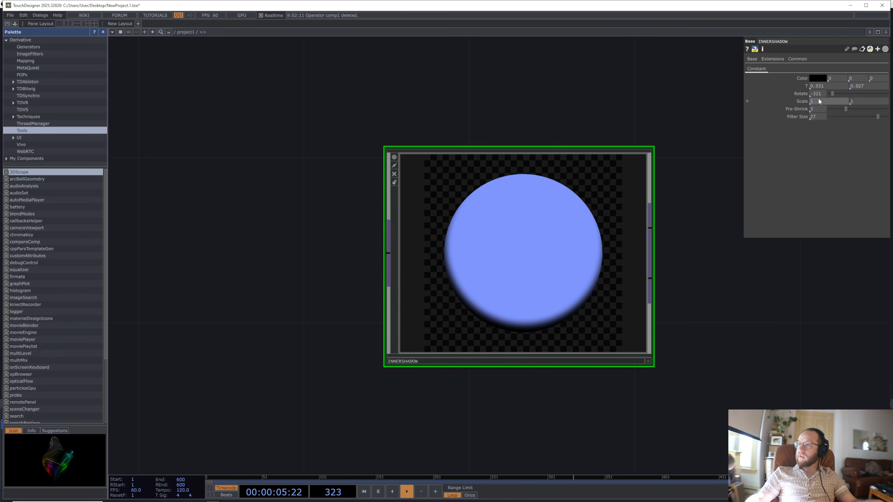
Move the RimLight1 component closer to INNERSHADOW and connect its output to INNERSHADOW's input.
scroll(371, 306, down, 5)
drag(431, 299, 537, 315)
drag(499, 336, 397, 365)
drag(472, 199, 715, 389)
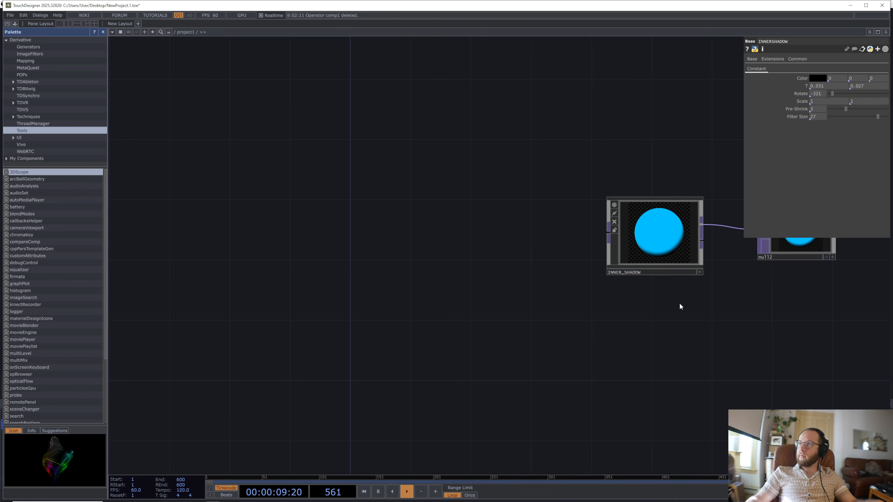
drag(681, 307, 348, 368)
scroll(571, 422, down, 3)
drag(411, 130, 238, 400)
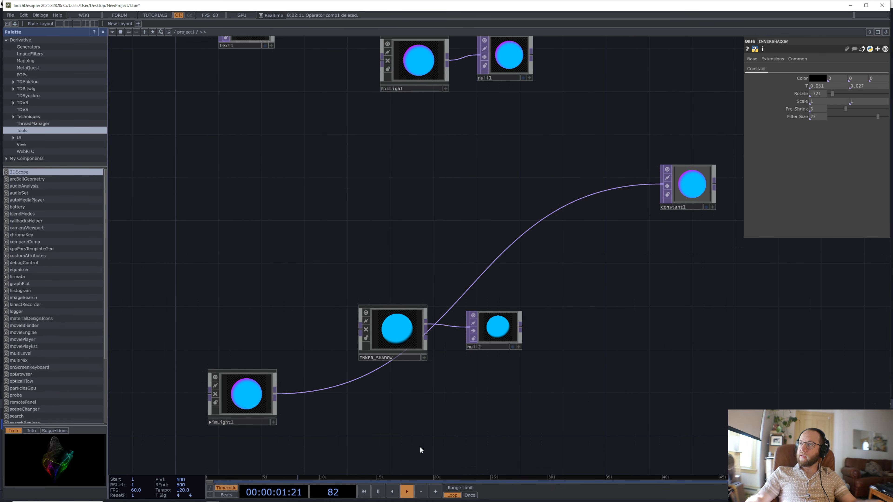
drag(420, 451, 561, 245)
drag(552, 373, 588, 361)
drag(425, 192, 477, 302)
scroll(581, 349, up, 5)
drag(375, 175, 485, 267)
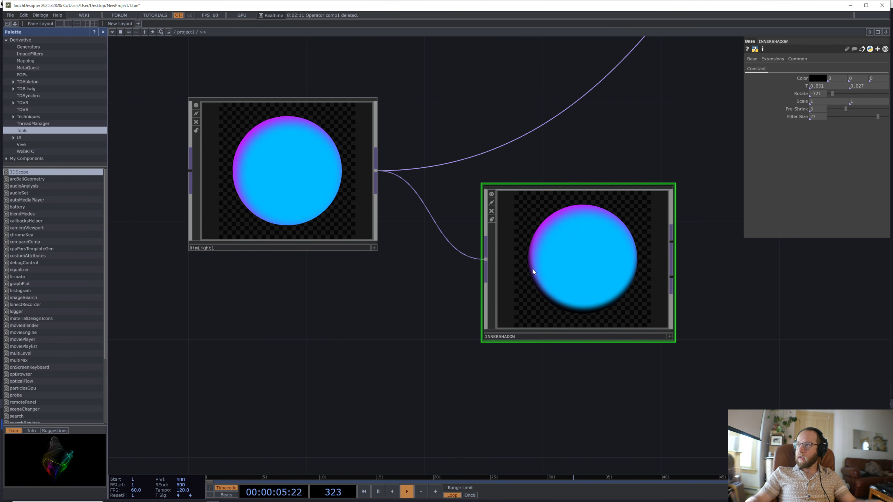
Set INNERSHADOW's Rotate to 82 and its Pre-Shrink to 7.
scroll(580, 259, up, 4)
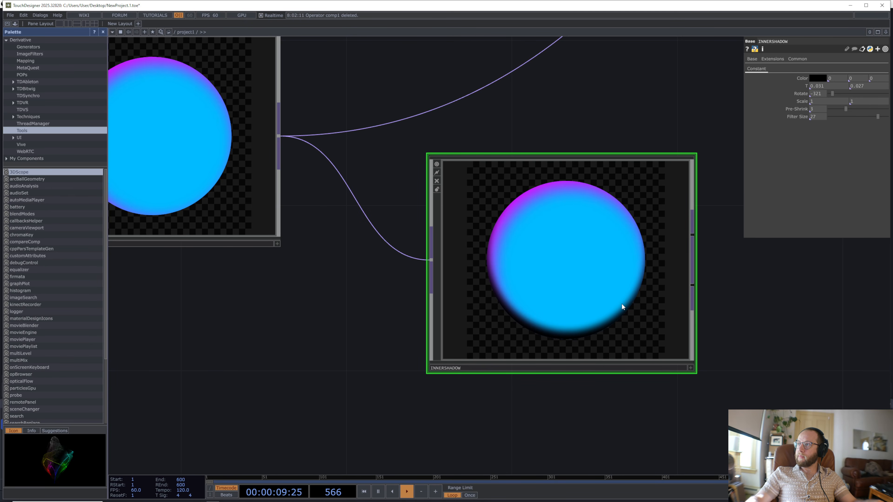
drag(834, 92, 886, 110)
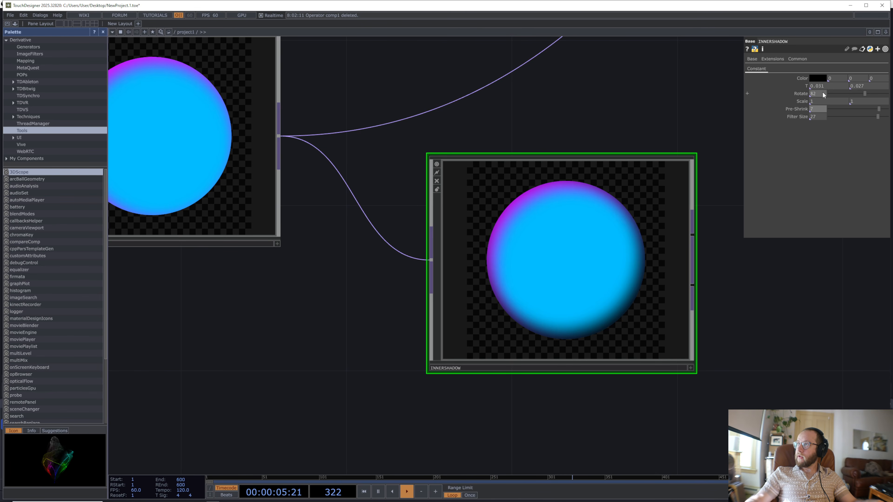
scroll(493, 270, down, 3)
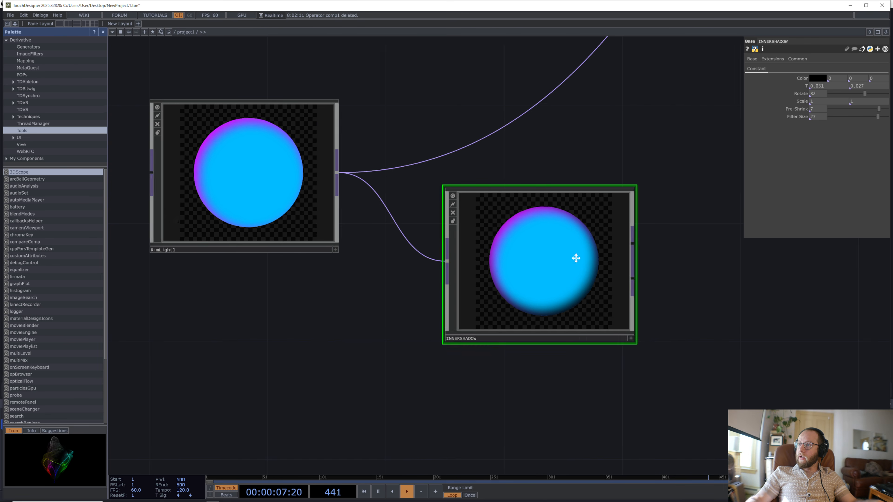
drag(681, 279, 533, 260)
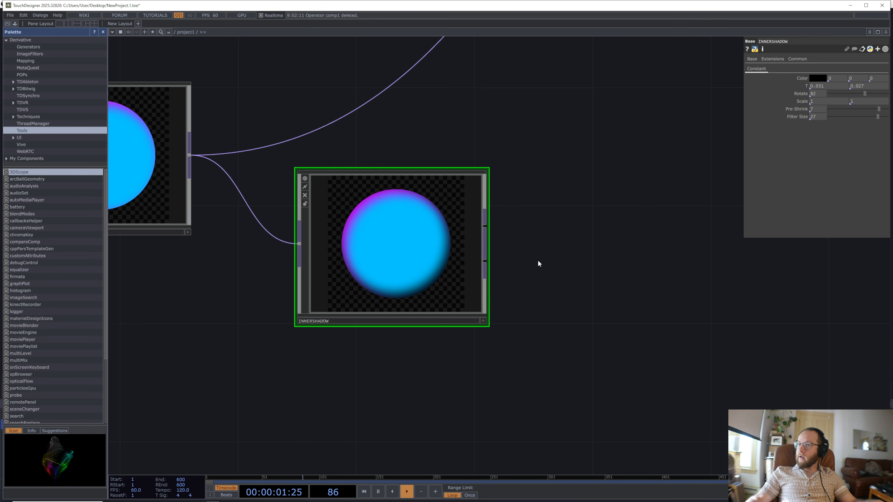
scroll(538, 261, down, 3)
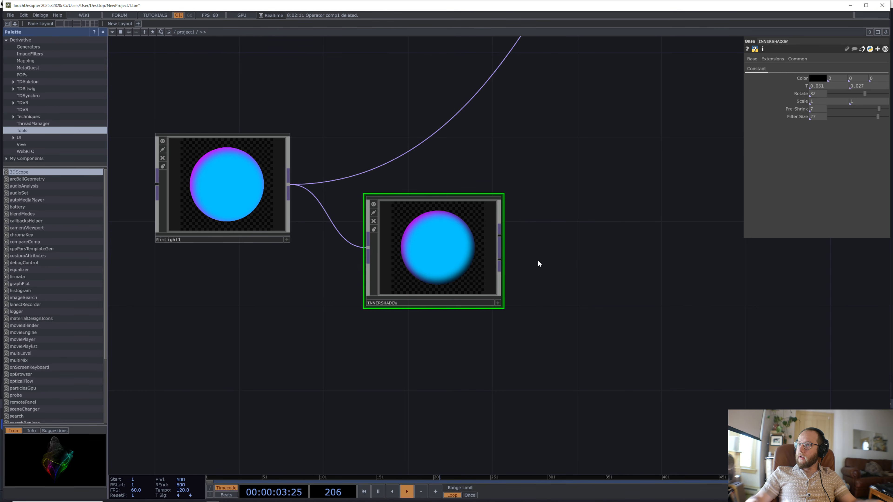